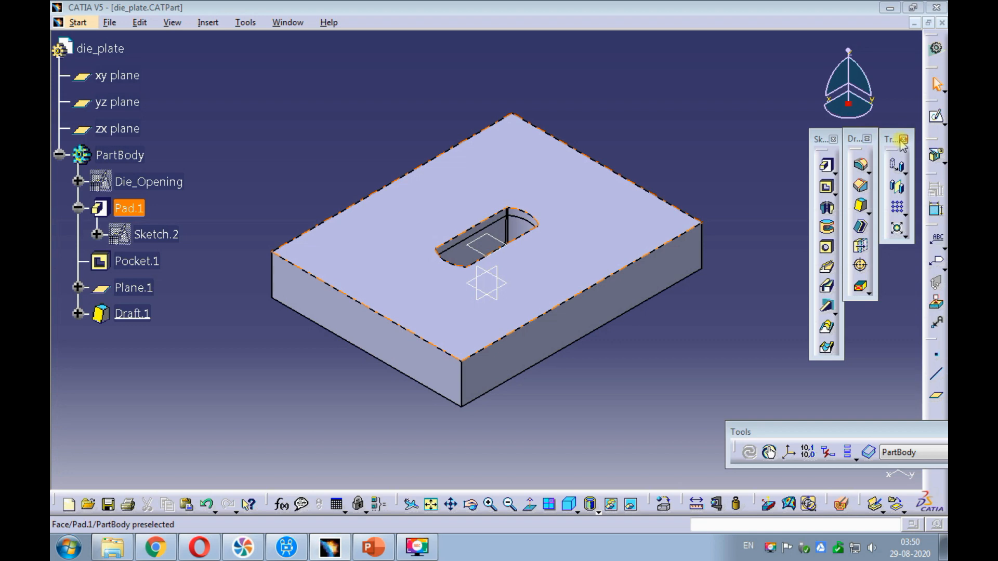
# Step: Create a positioned sketch on the plate's top face, keeping the implicit origin and orientation
pyautogui.click(943, 124)
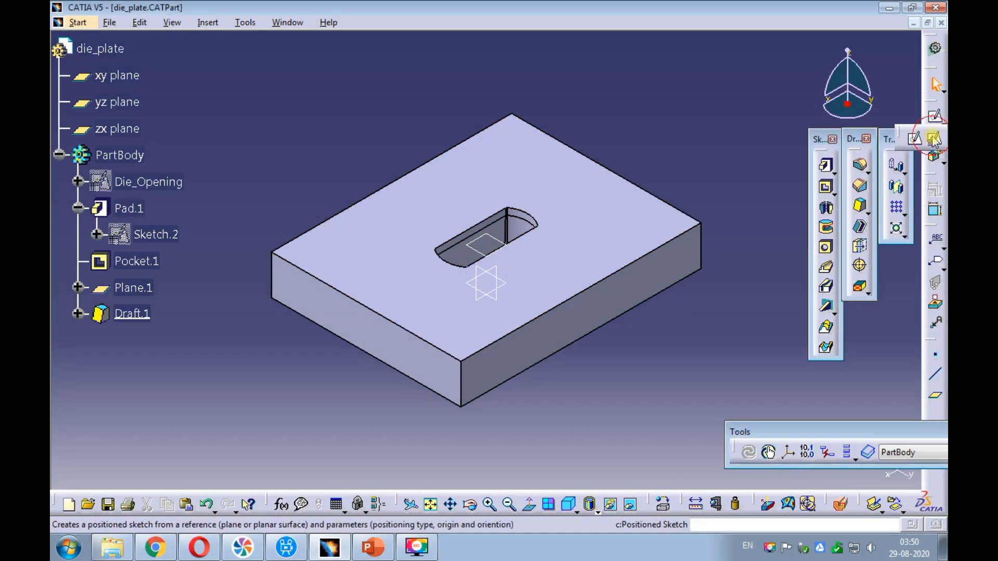
pyautogui.click(934, 139)
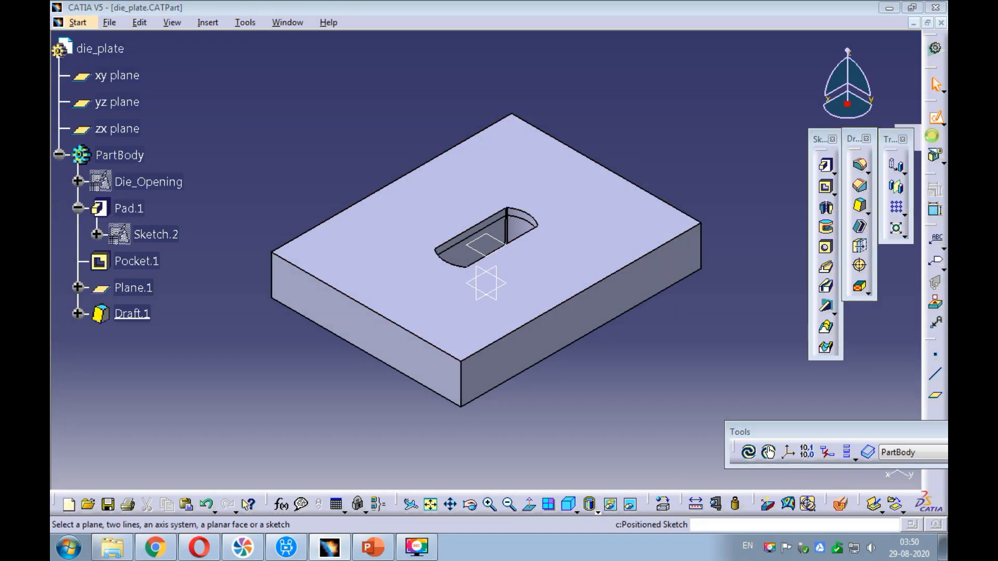
pyautogui.click(573, 199)
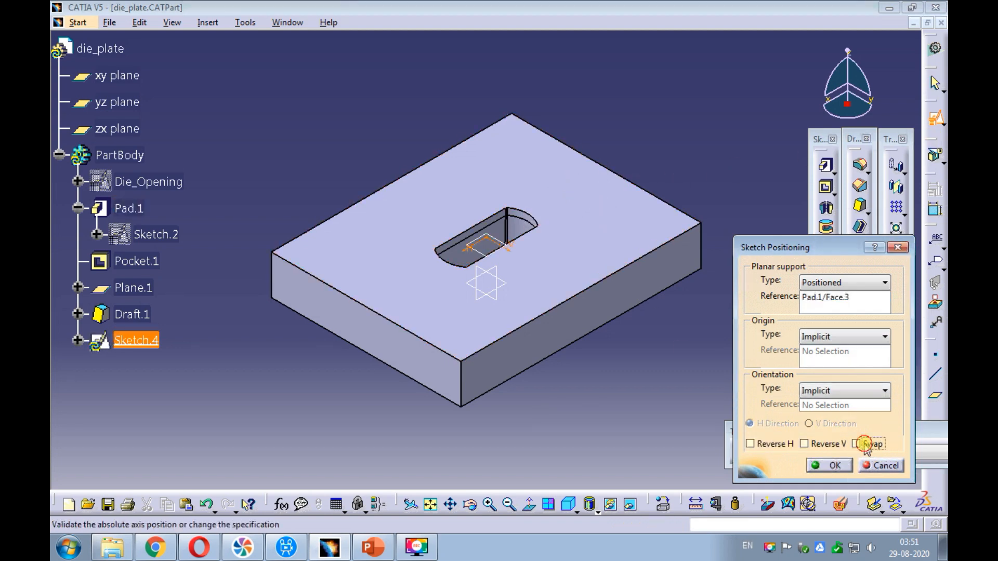
pyautogui.click(828, 466)
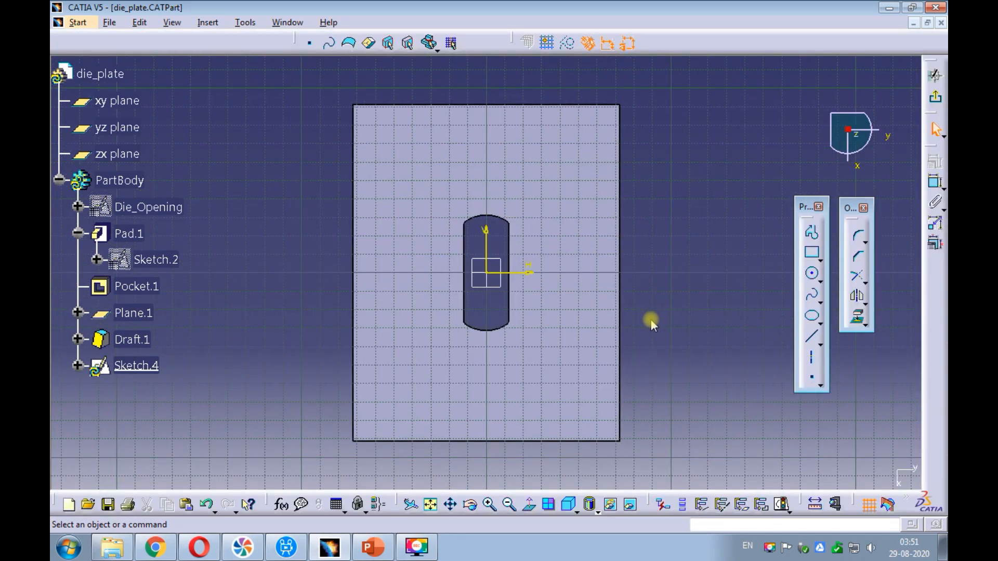
# Step: Draw two vertical infinite lines across the plate, at about H -54 mm and H 52 mm, one on each side of the slot
pyautogui.moveTo(651, 319)
pyautogui.keyDown('ctrl'); pyautogui.mouseDown(button='middle')
pyautogui.moveTo(650, 279)
pyautogui.moveTo(650, 291)
pyautogui.mouseUp(button='middle'); pyautogui.keyUp('ctrl')
pyautogui.click(820, 347)
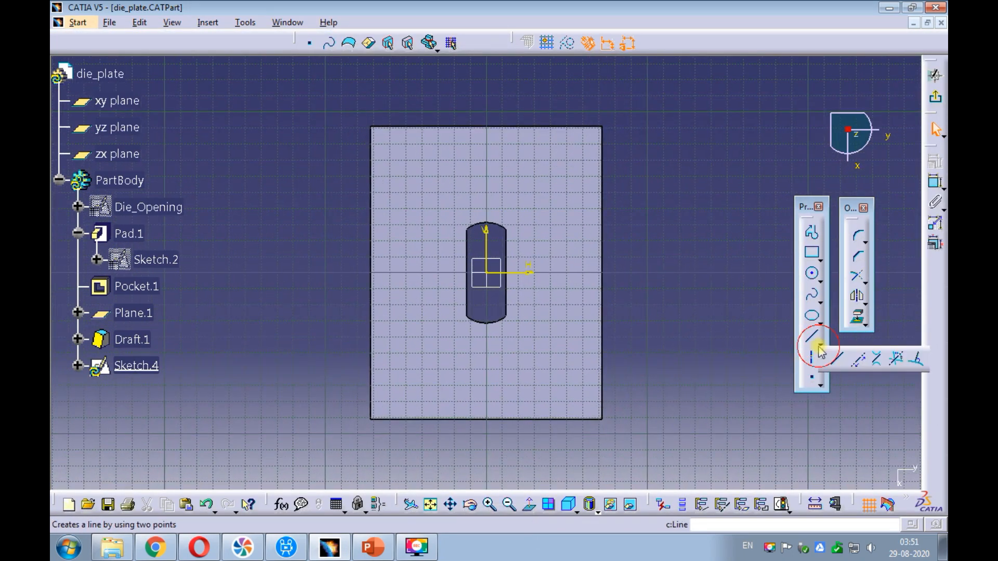
pyautogui.click(858, 359)
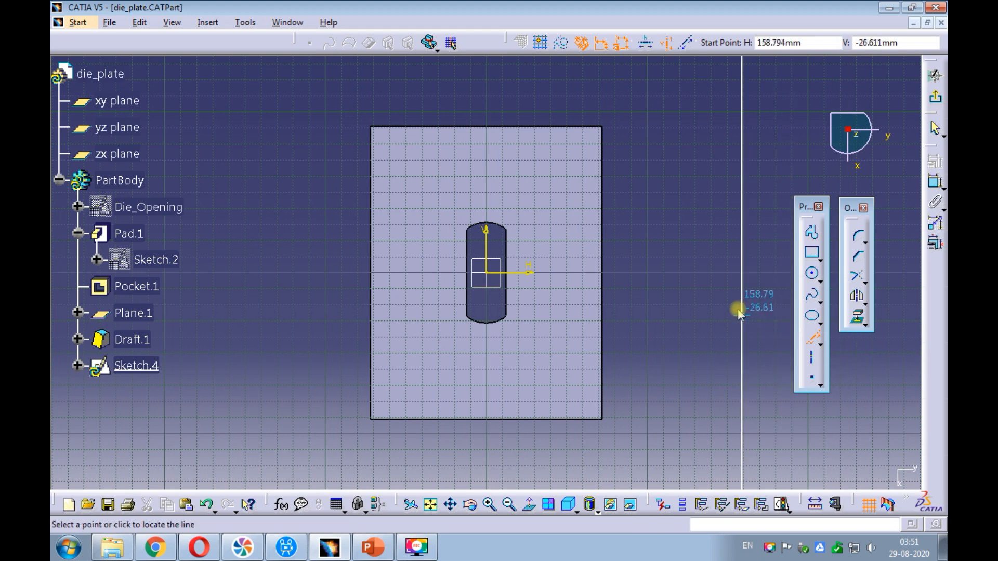
pyautogui.click(399, 240)
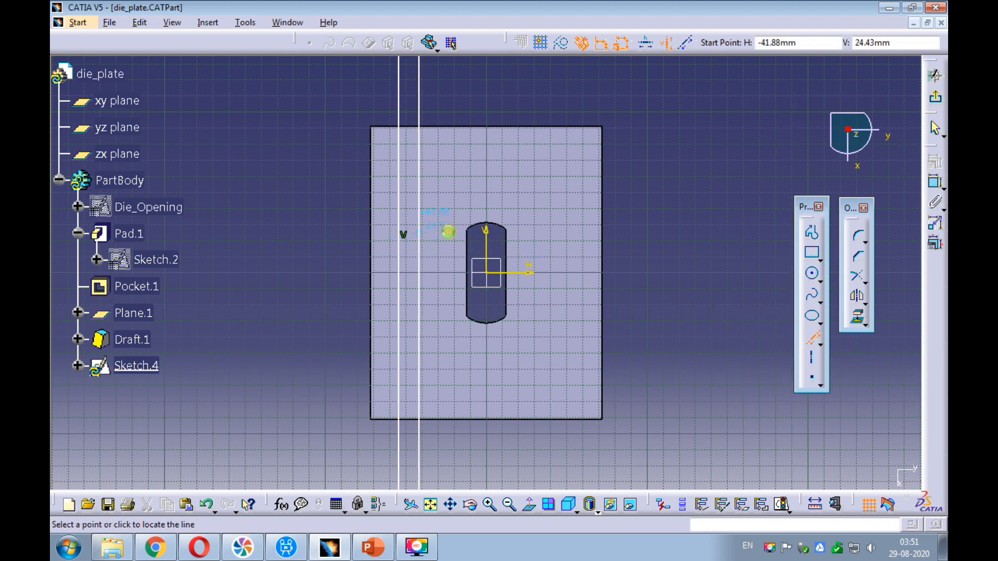
pyautogui.click(571, 239)
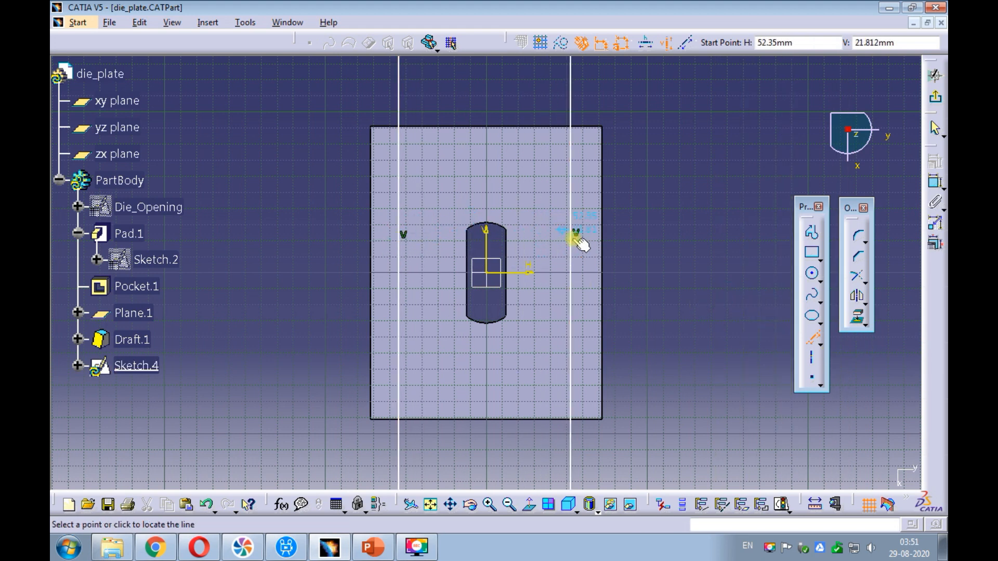
# Step: Draw two horizontal infinite lines, one about 25 mm inside the plate's upper edge and one at about V -70 mm
pyautogui.click(648, 44)
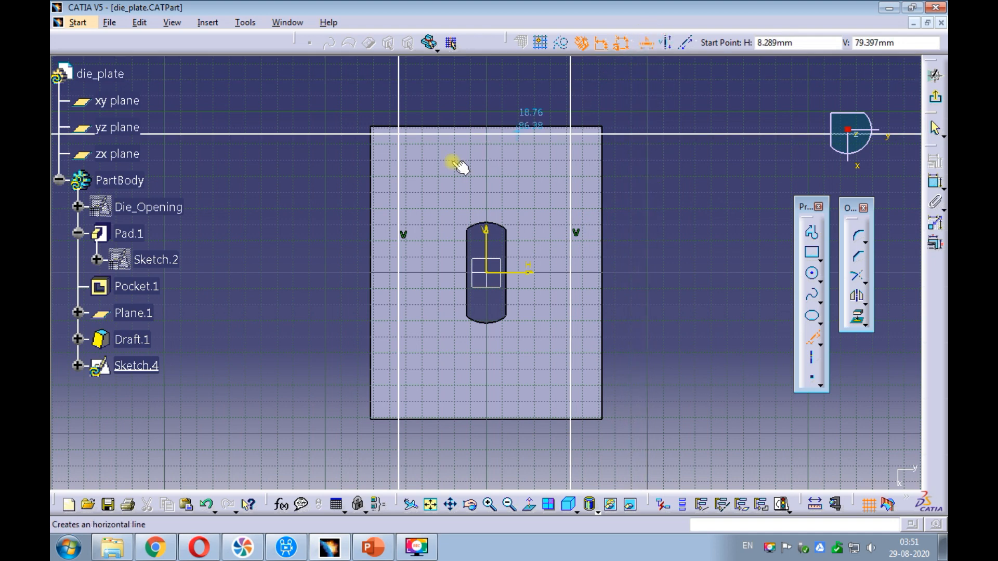
pyautogui.click(435, 385)
pyautogui.press('Escape')
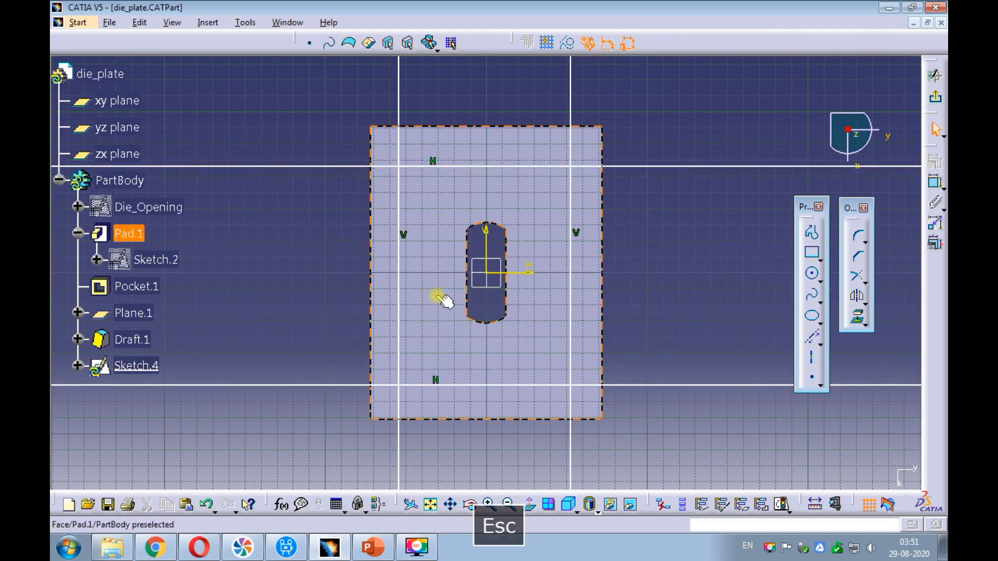
# Step: Convert all four infinite lines to construction elements
pyautogui.click(325, 165)
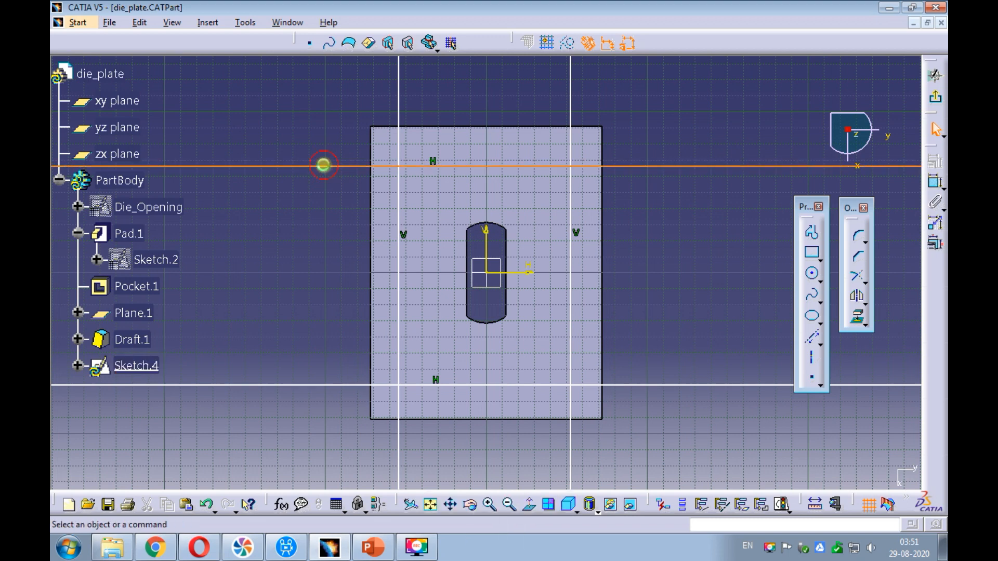
pyautogui.keyDown('ctrl'); pyautogui.click(399, 101); pyautogui.keyUp('ctrl')
pyautogui.keyDown('ctrl'); pyautogui.click(570, 97); pyautogui.keyUp('ctrl')
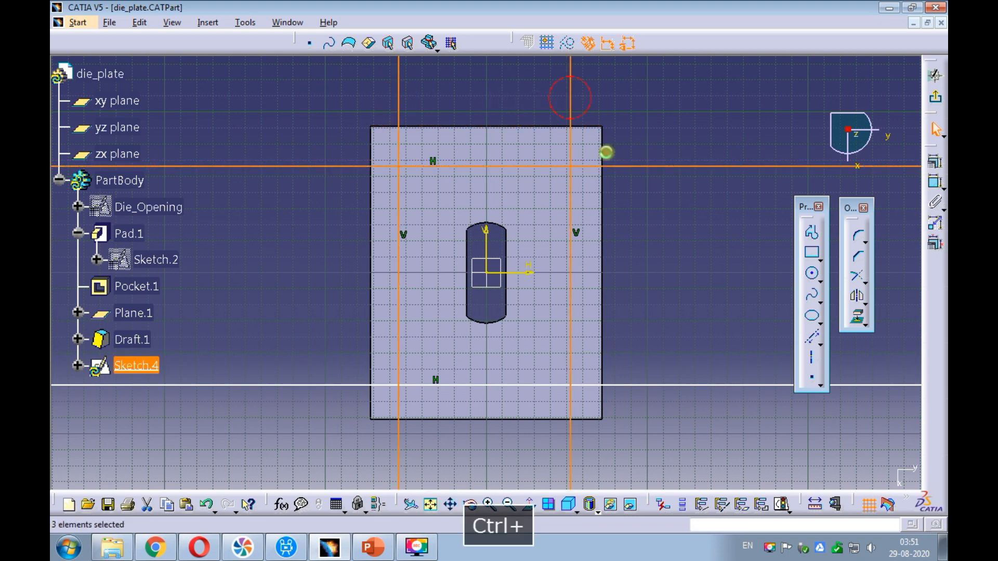
pyautogui.keyDown('ctrl'); pyautogui.click(618, 385); pyautogui.keyUp('ctrl')
pyautogui.rightClick(618, 385)
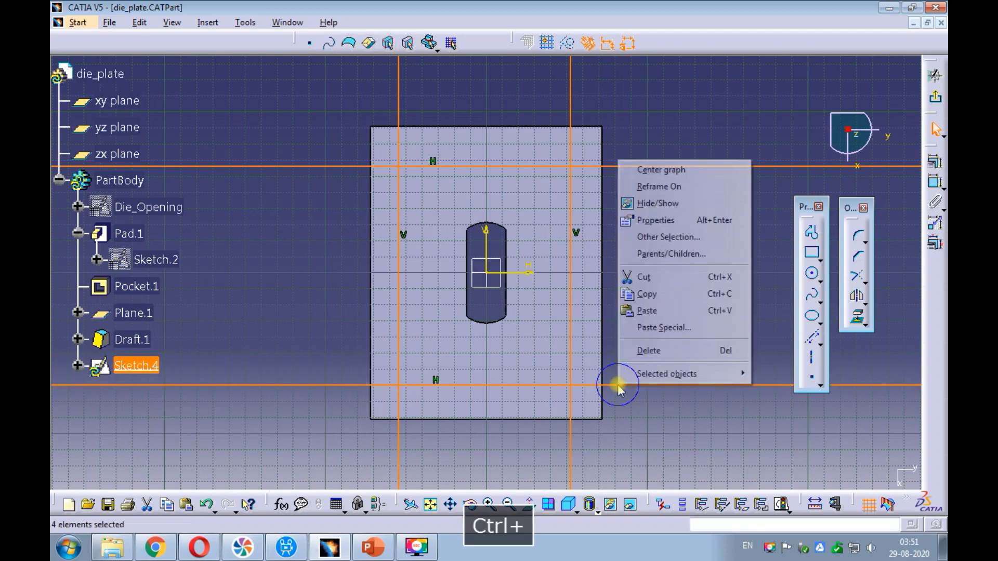
pyautogui.moveTo(686, 373)
pyautogui.click(790, 374)
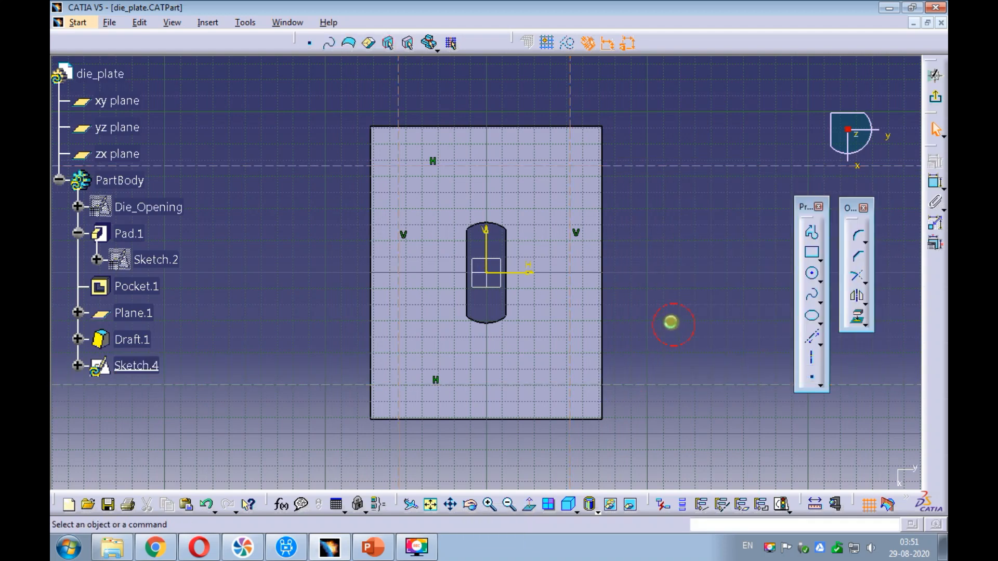
# Step: Place points at the upper-left, lower-left and lower-right intersections of the construction lines
pyautogui.keyDown('ctrl'); pyautogui.moveTo(660, 276); pyautogui.dragTo(655, 274, button='middle'); pyautogui.keyUp('ctrl')
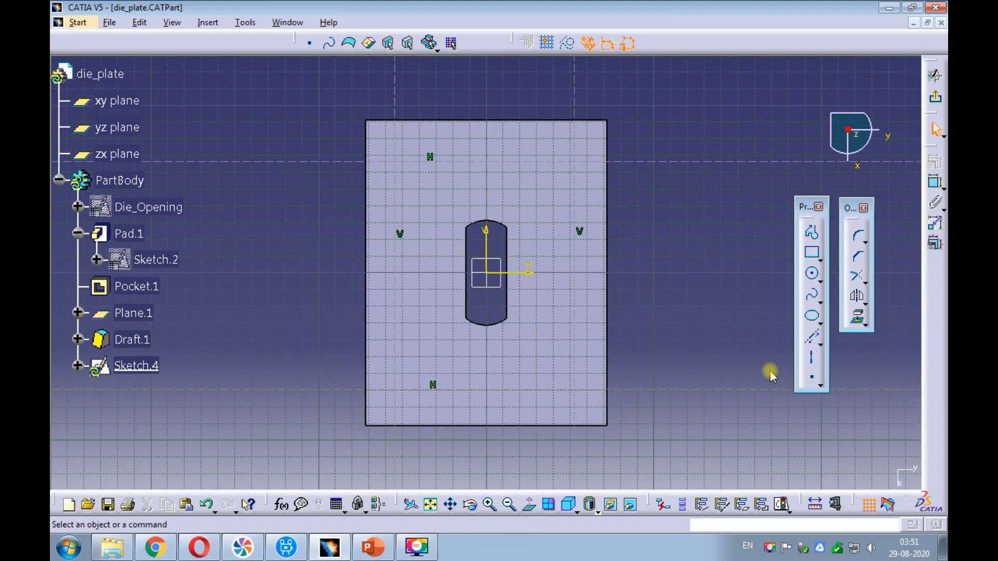
pyautogui.click(808, 376)
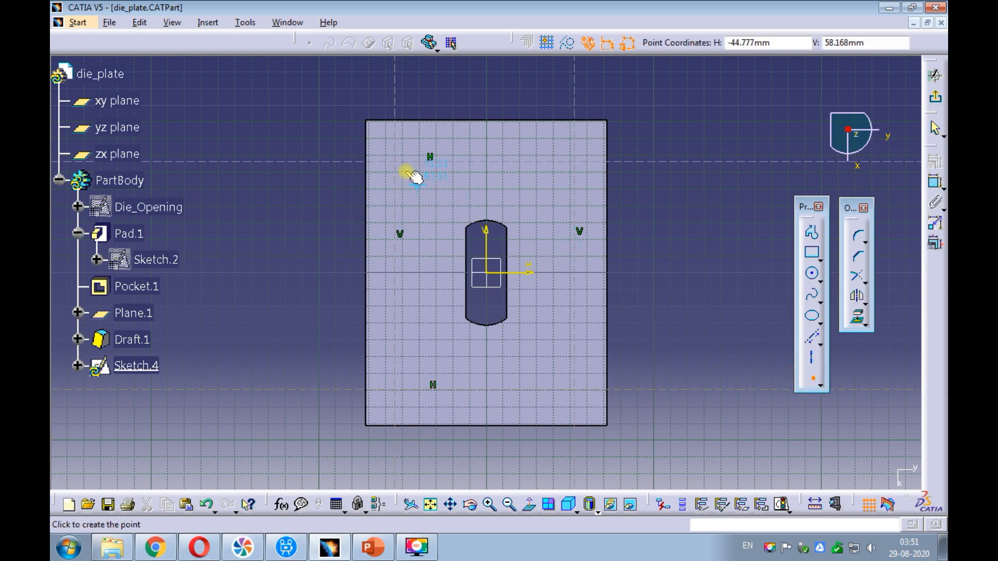
pyautogui.click(394, 162)
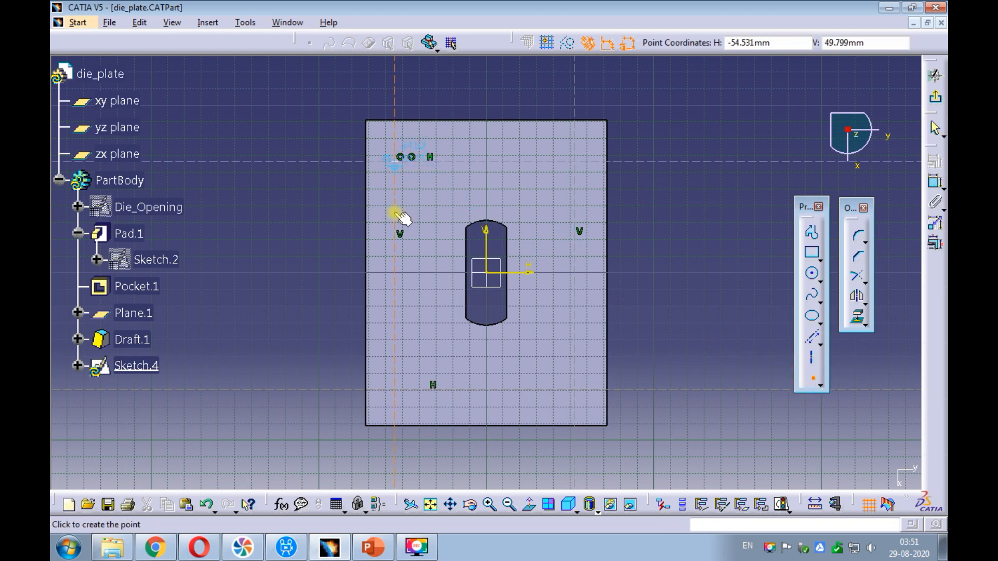
pyautogui.click(395, 390)
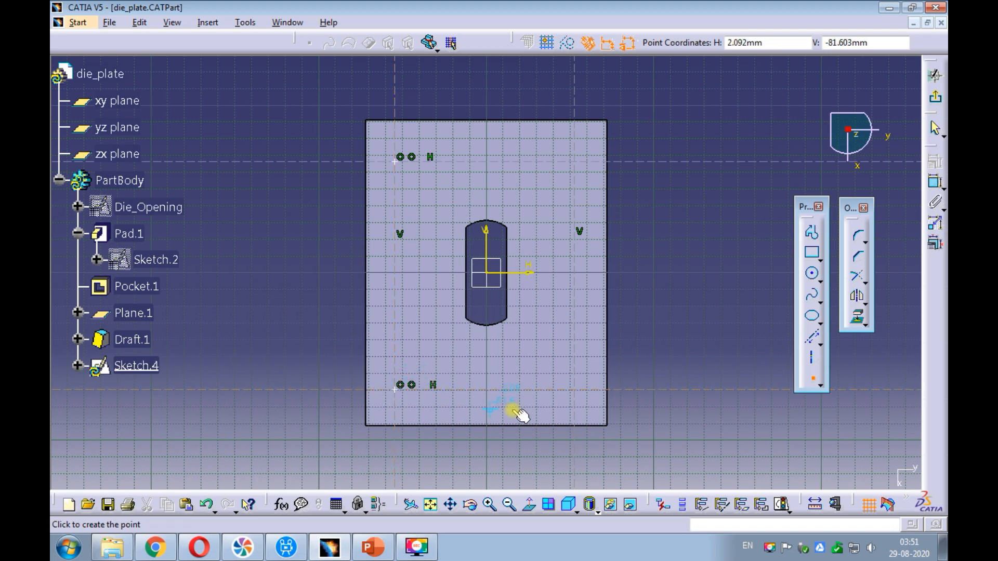
pyautogui.click(576, 389)
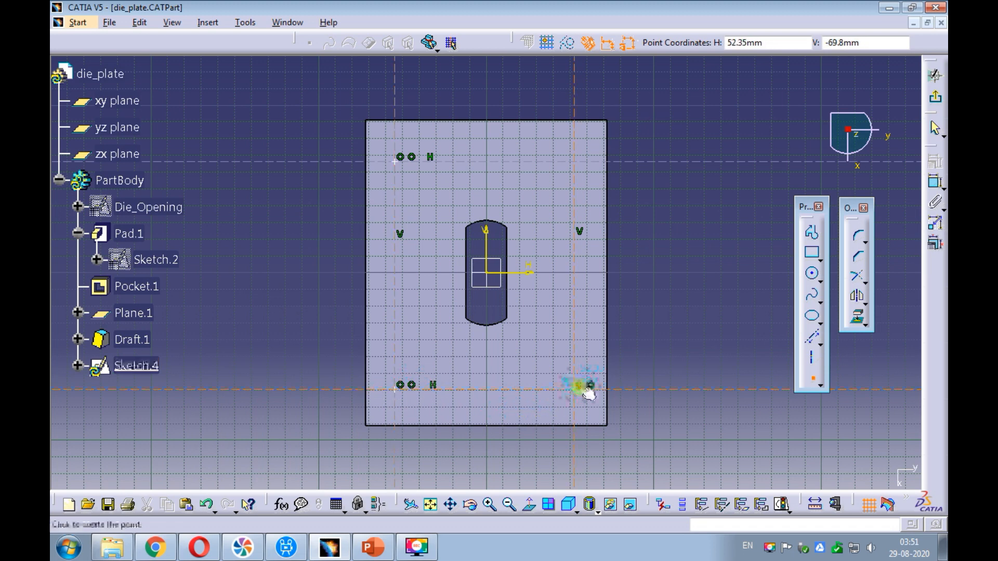
# Step: Place two points on the upper horizontal line, about 13 mm and 18 mm inside the right and left verticals, and one on the lower line near the right vertical
pyautogui.click(551, 159)
pyautogui.moveTo(662, 230); pyautogui.dragTo(635, 214, button='middle')
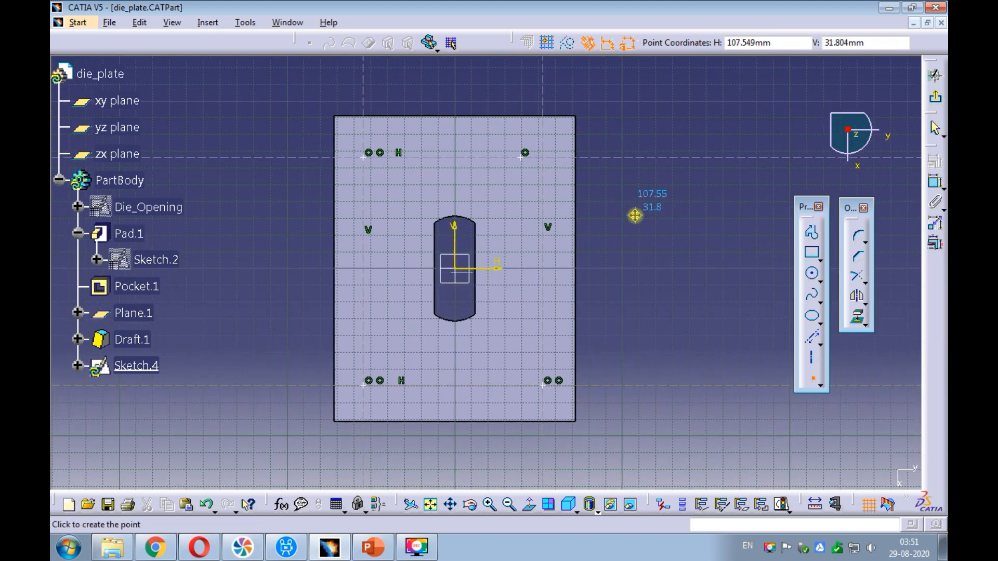
pyautogui.click(394, 157)
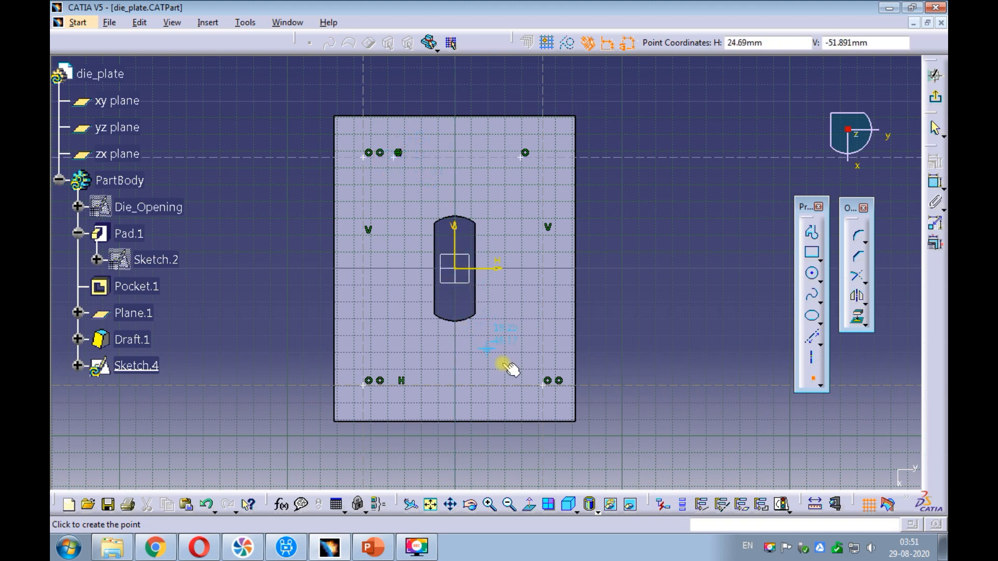
pyautogui.click(507, 385)
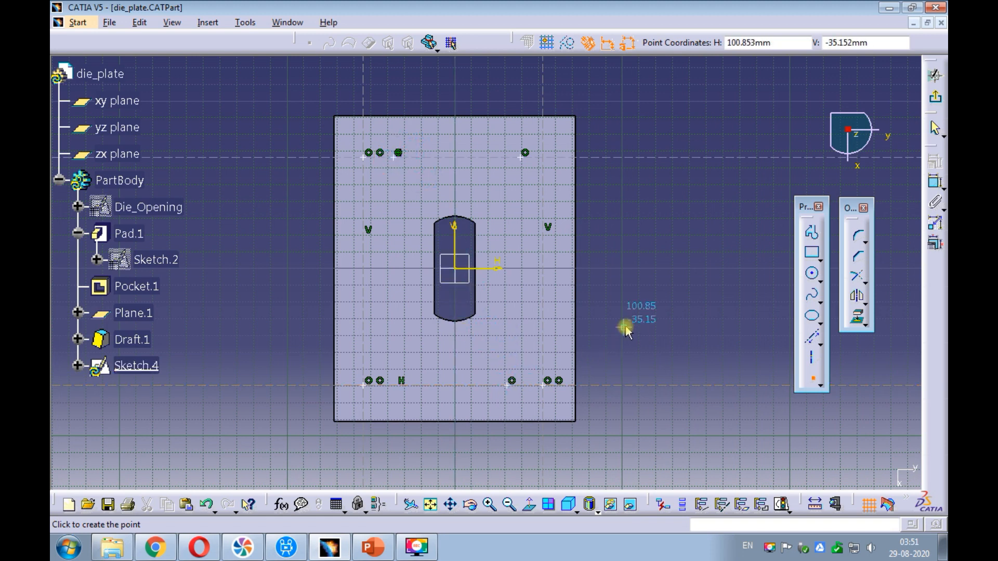
pyautogui.press('Escape')
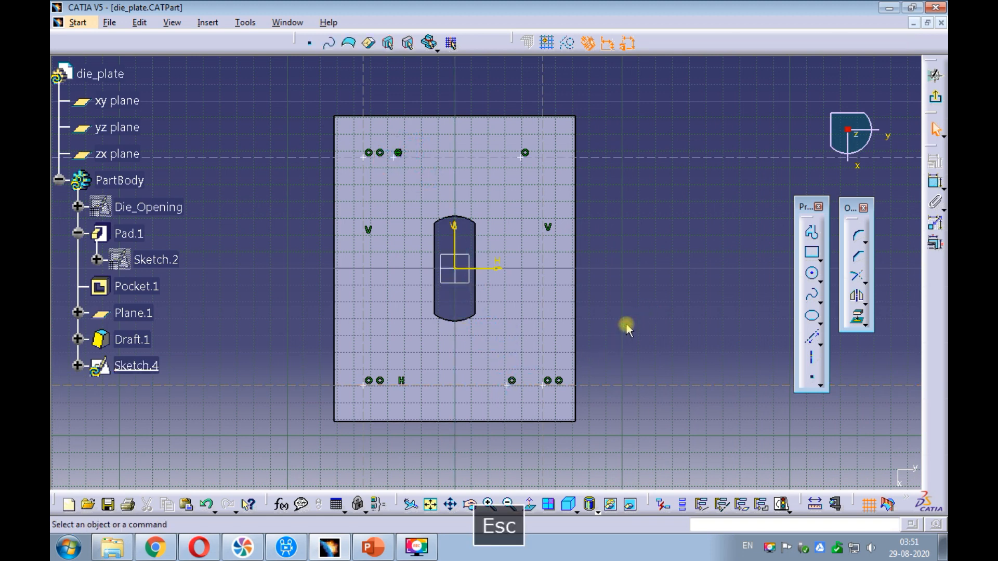
# Step: Dimension the upper and lower horizontal construction lines from the plate's nearest horizontal edges
pyautogui.click(934, 183)
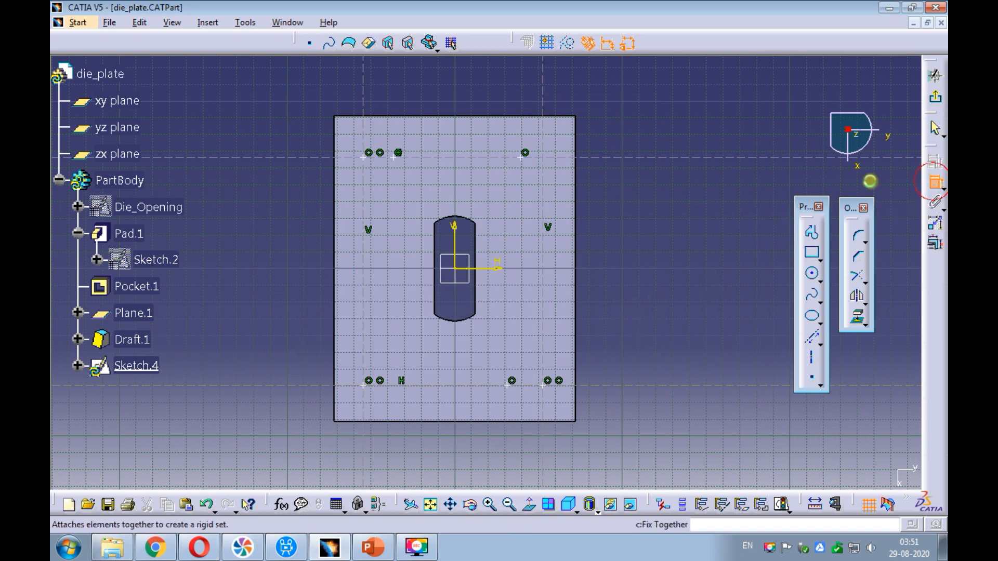
pyautogui.click(347, 117)
pyautogui.click(287, 157)
pyautogui.click(276, 147)
pyautogui.click(290, 386)
pyautogui.click(349, 422)
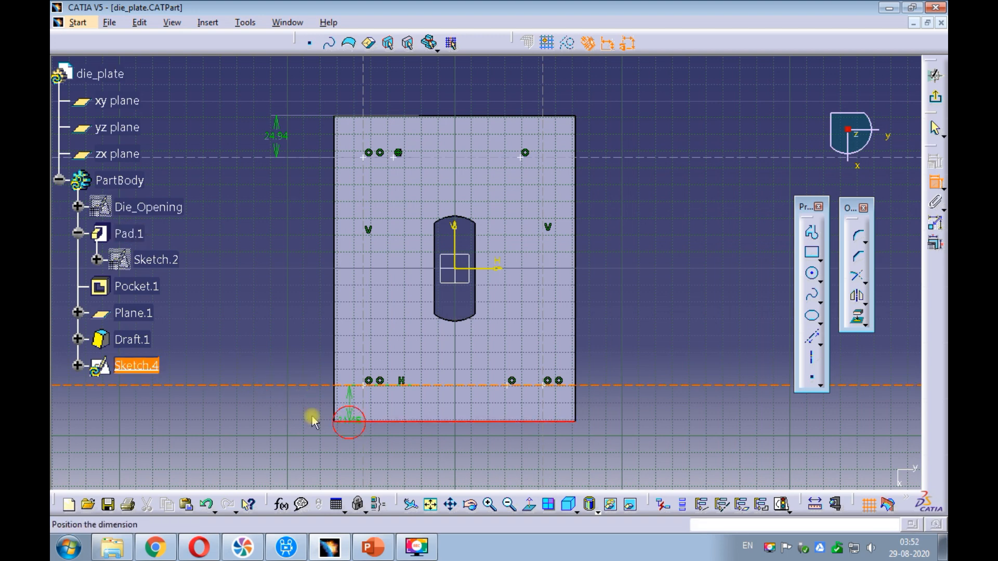
pyautogui.click(271, 410)
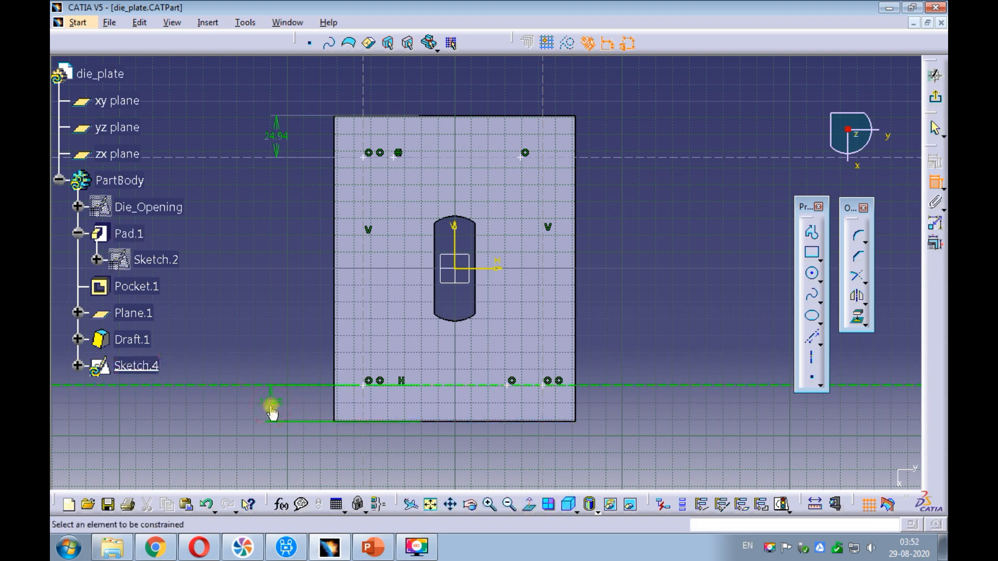
# Step: Dimension the left and right vertical construction lines from the plate's nearest side edges
pyautogui.click(354, 451)
pyautogui.click(362, 450)
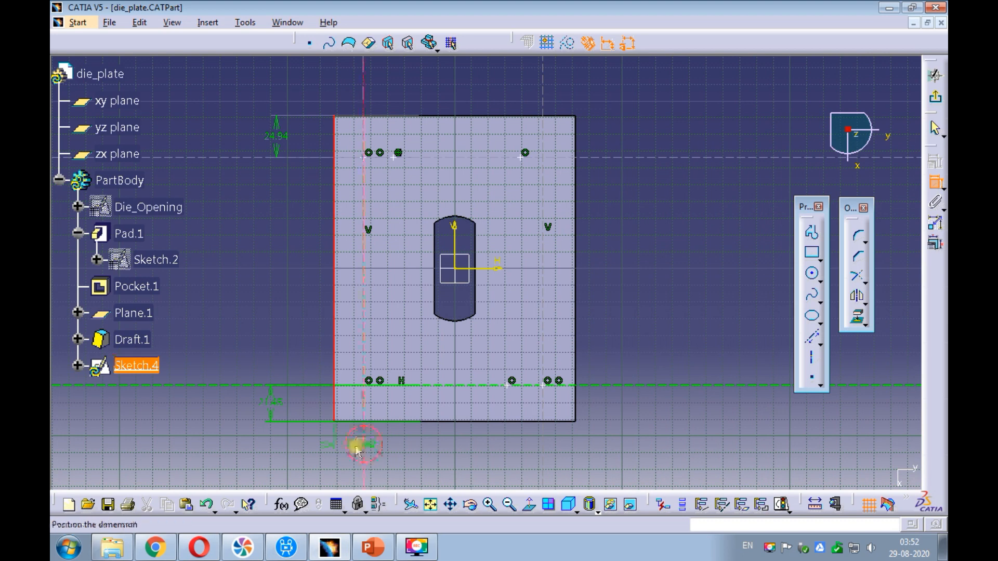
pyautogui.click(289, 462)
pyautogui.click(544, 434)
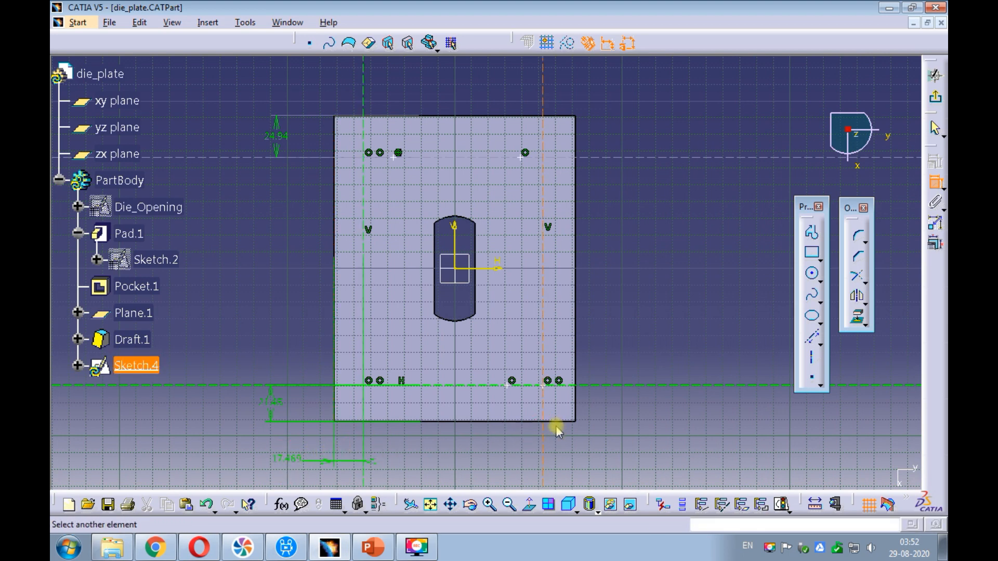
pyautogui.click(575, 408)
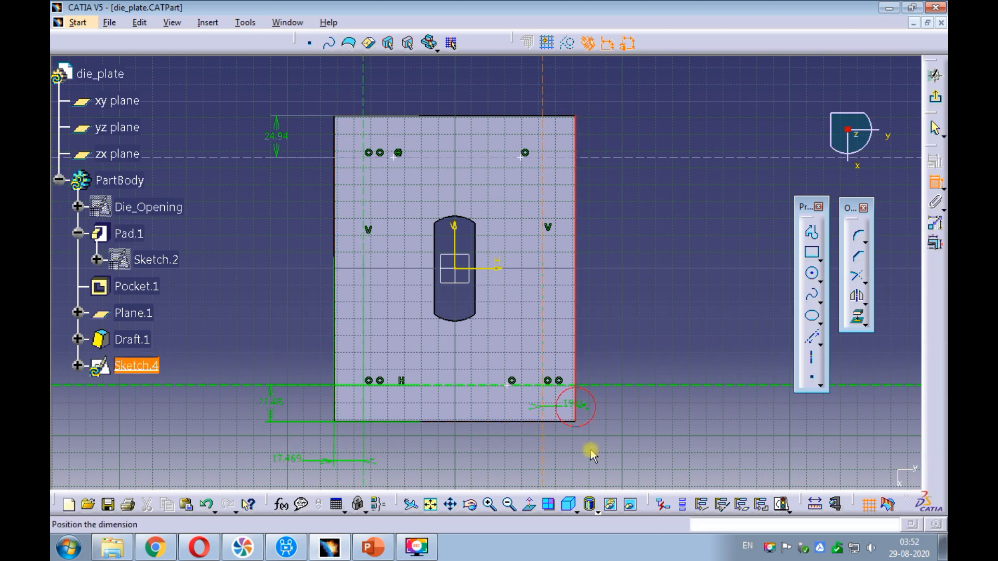
pyautogui.click(616, 460)
# Step: Dimension the two inner points on the upper horizontal construction line from their nearest vertical construction lines
pyautogui.click(544, 81)
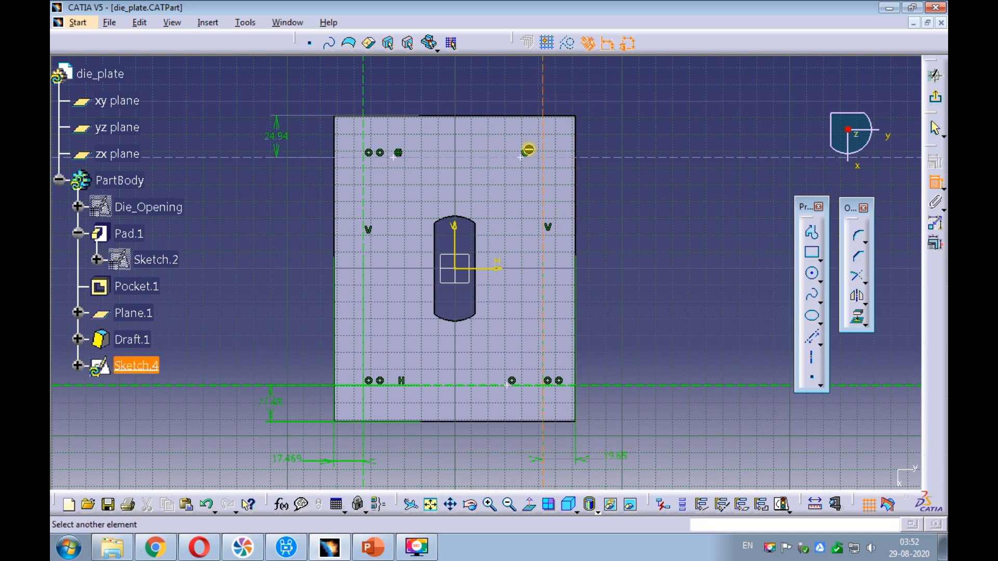
pyautogui.click(527, 151)
pyautogui.click(592, 89)
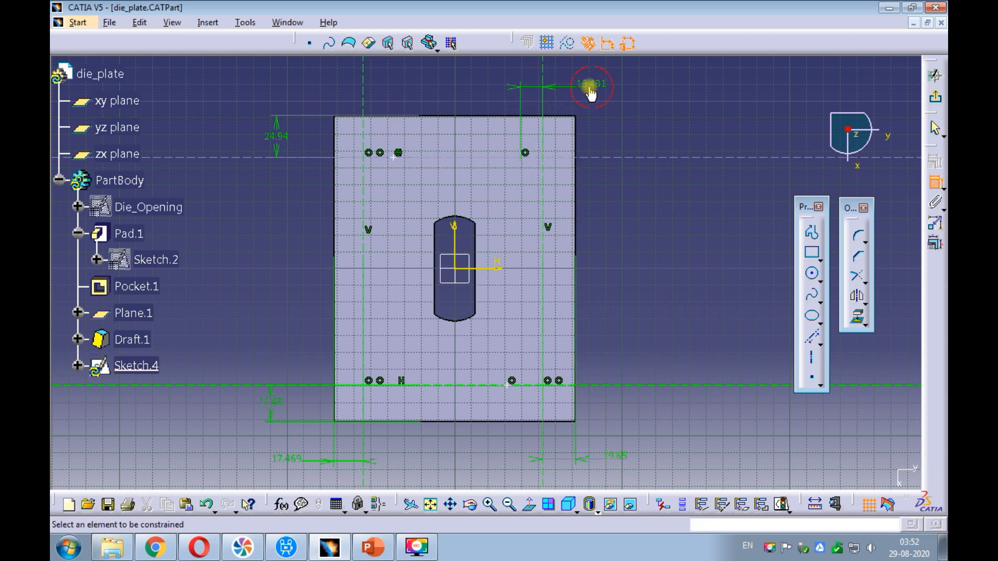
pyautogui.click(362, 90)
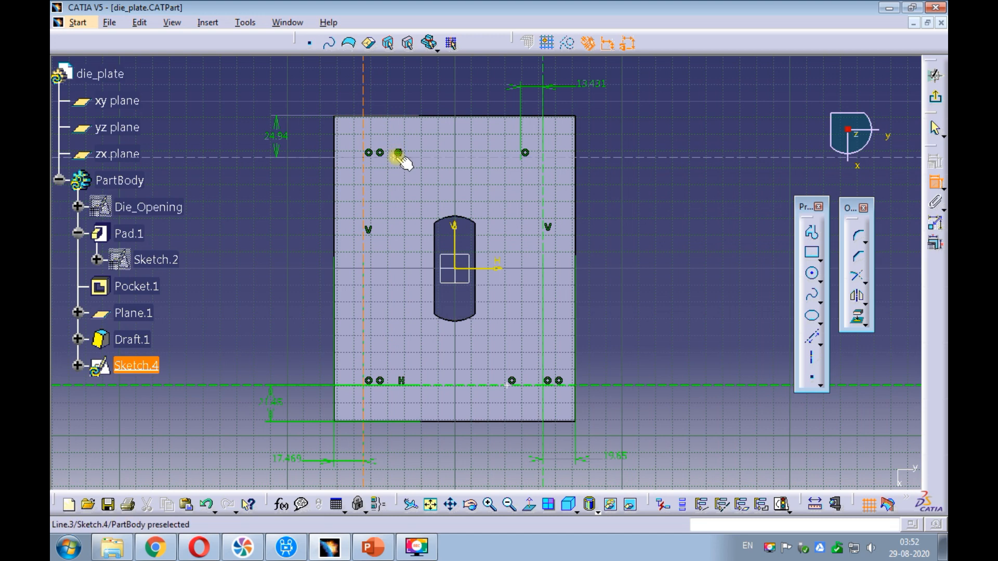
pyautogui.click(398, 153)
pyautogui.click(419, 95)
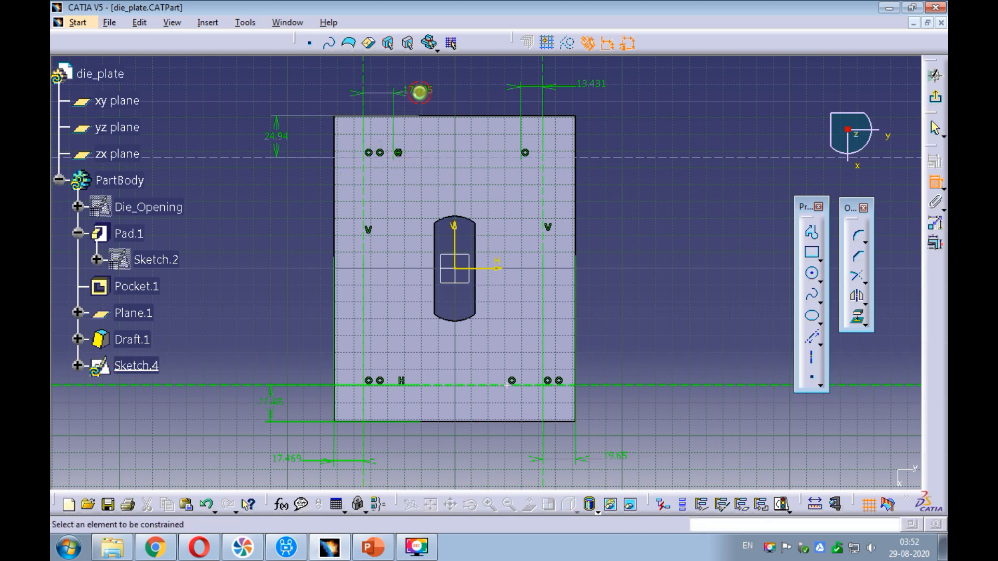
# Step: Dimension the inner point on the lower horizontal construction line from the right vertical construction line
pyautogui.click(542, 436)
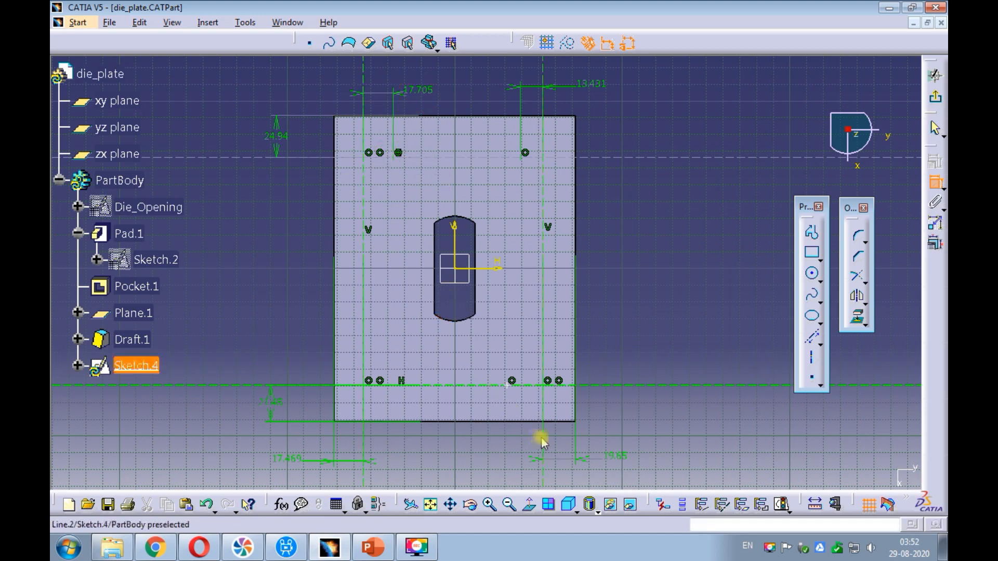
pyautogui.click(514, 390)
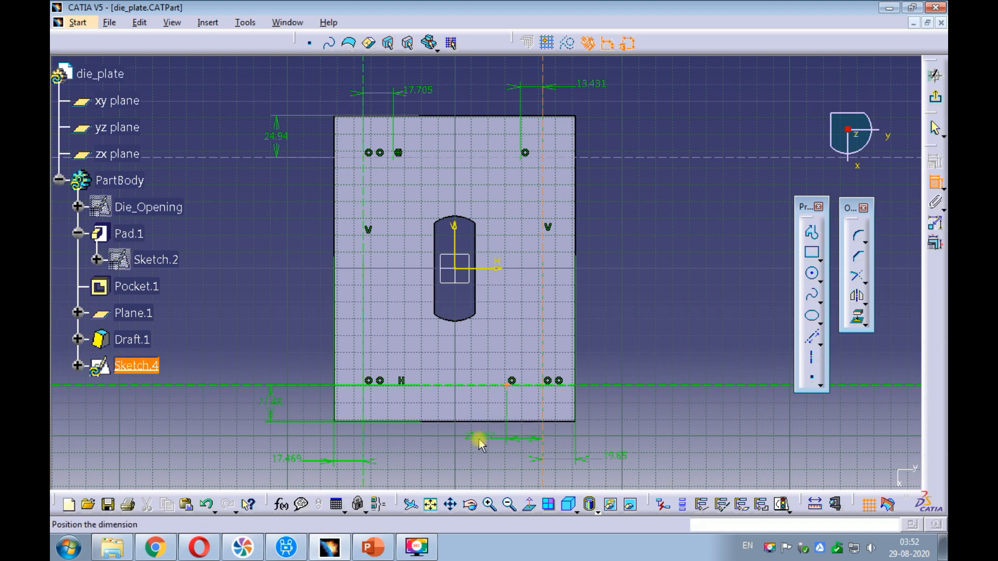
pyautogui.click(470, 442)
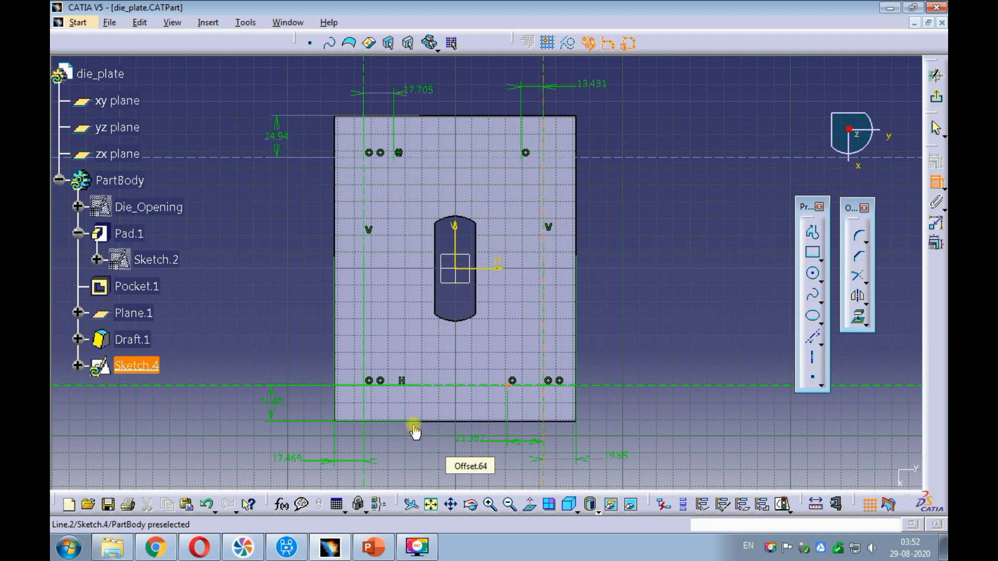
pyautogui.press('Escape')
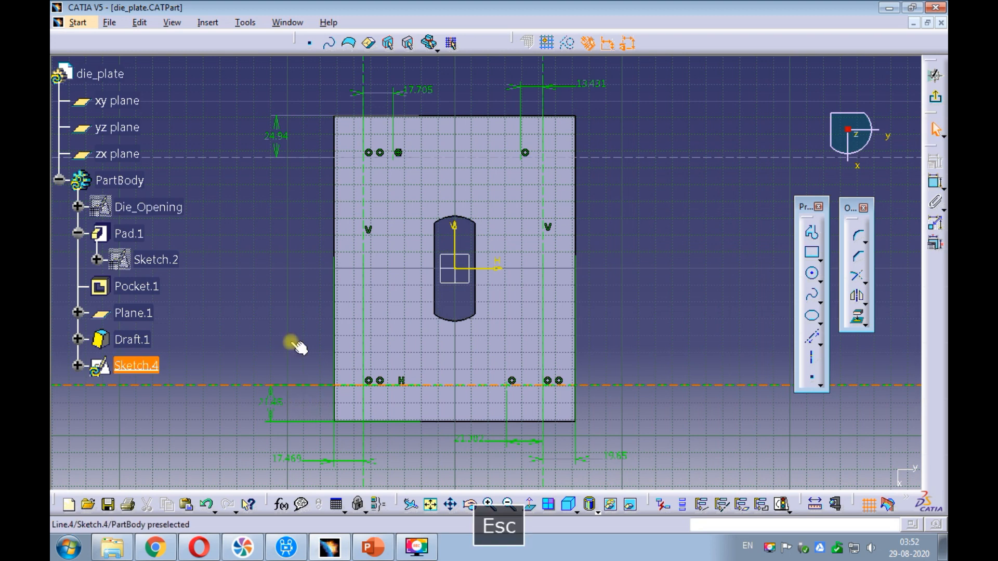
# Step: Set the upper and lower horizontal construction lines' distances from the plate's nearest edges to 15 mm each
pyautogui.click(278, 137)
pyautogui.doubleClick(278, 136)
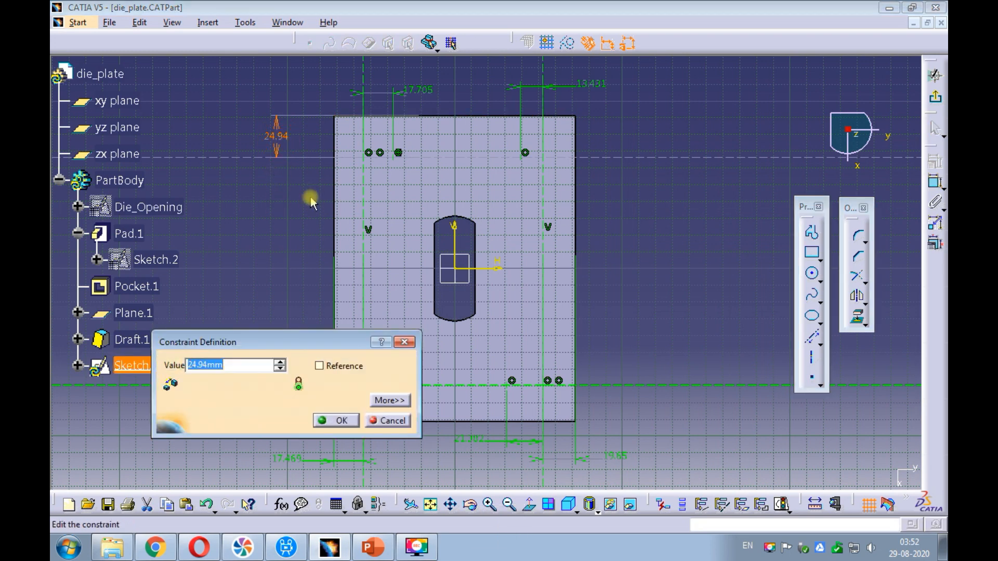
pyautogui.write('15')
pyautogui.press('Return')
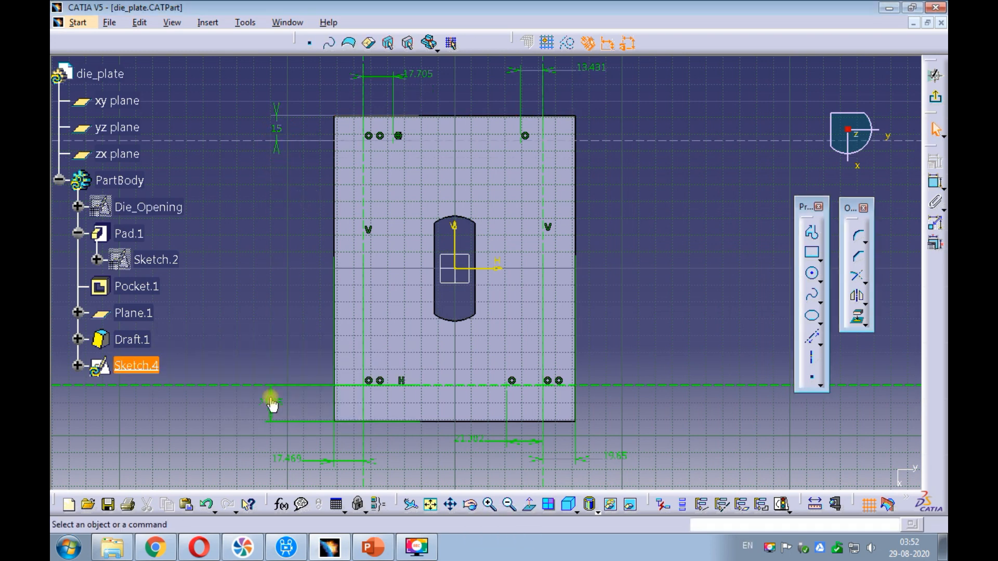
pyautogui.click(270, 401)
pyautogui.doubleClick(270, 400)
pyautogui.write('15')
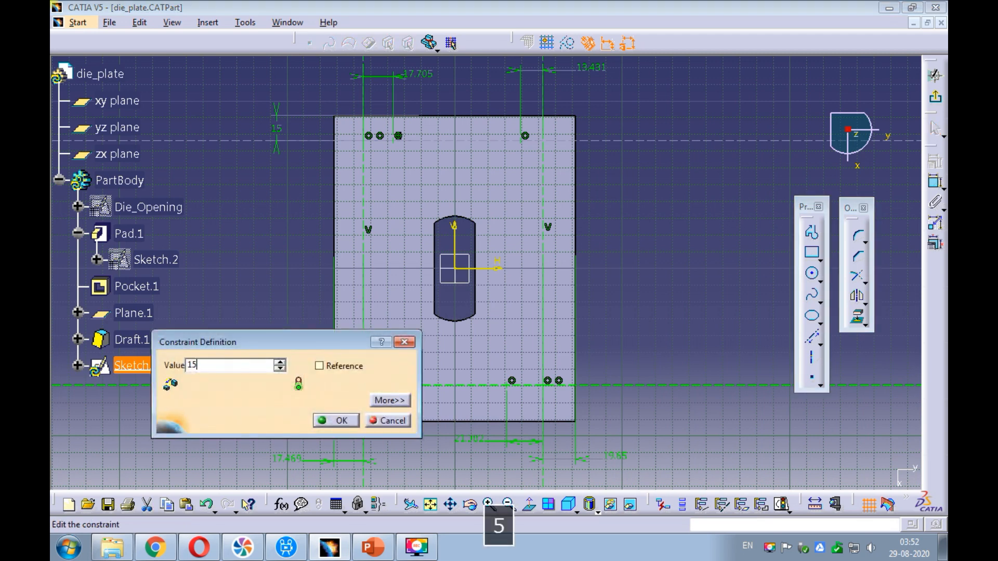
pyautogui.press('Return')
# Step: Set the left and right vertical construction lines' distances from the plate's side edges to 15 mm each
pyautogui.doubleClick(292, 461)
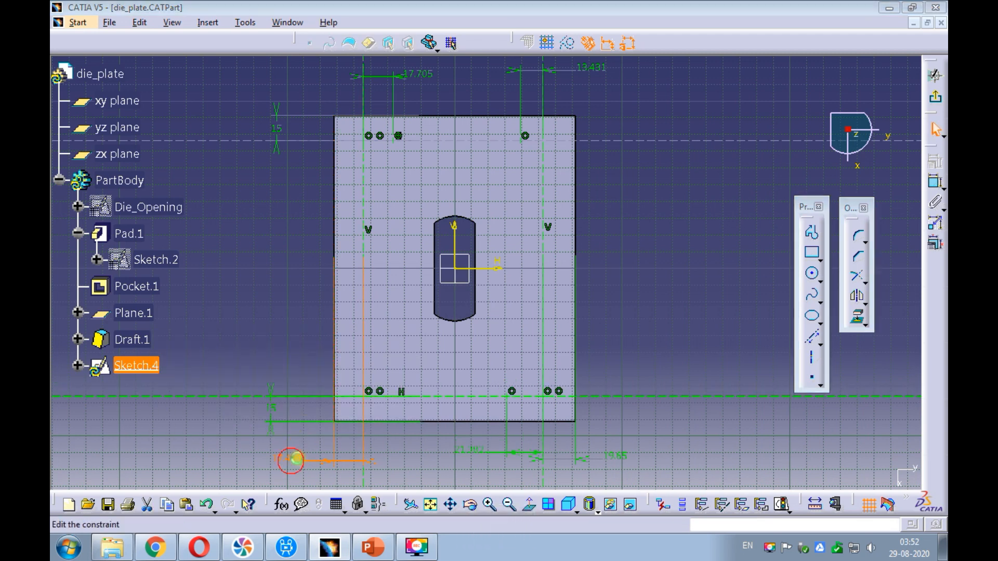
pyautogui.write('15')
pyautogui.press('Return')
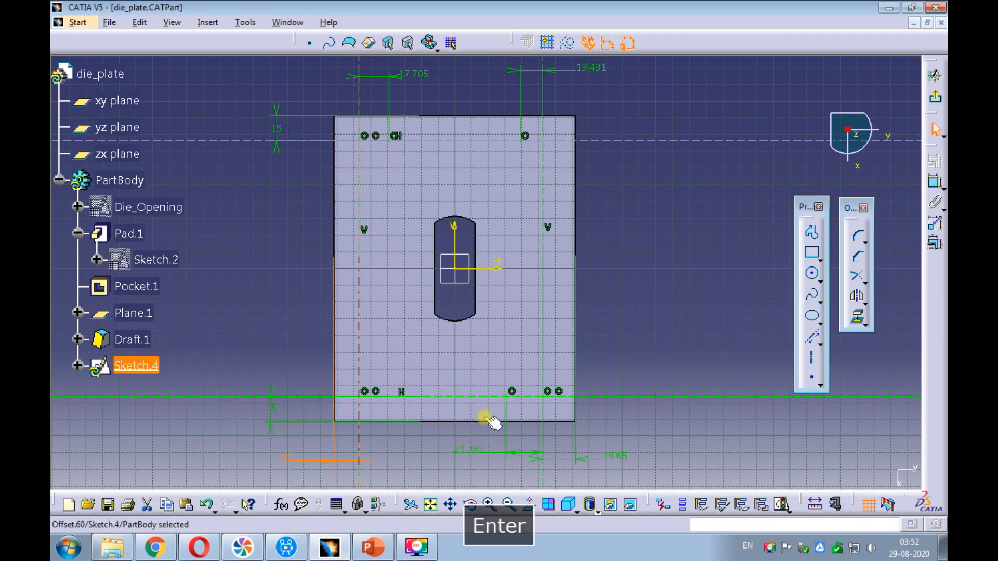
pyautogui.click(614, 453)
pyautogui.doubleClick(622, 451)
pyautogui.write('15')
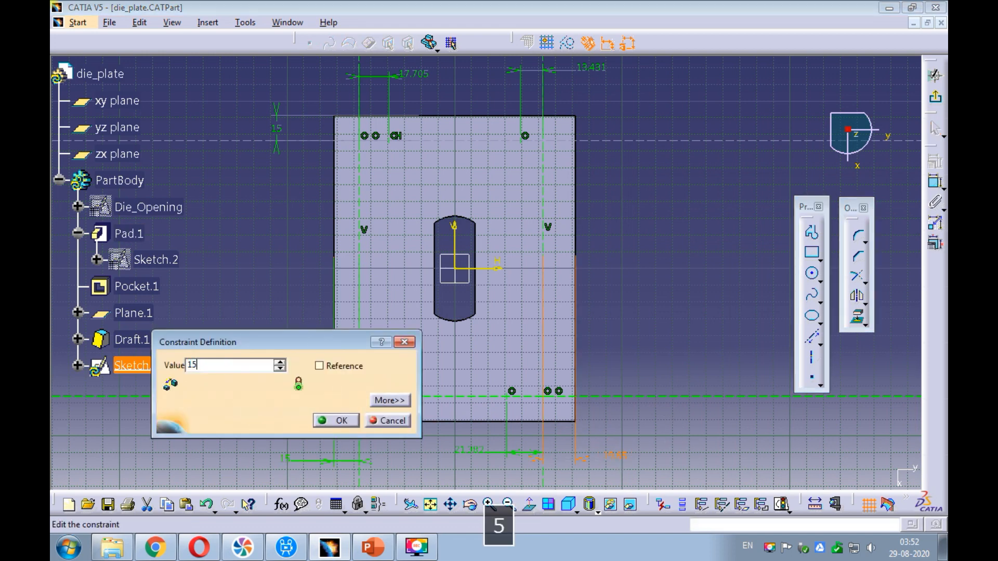
pyautogui.press('Return')
pyautogui.click(652, 324)
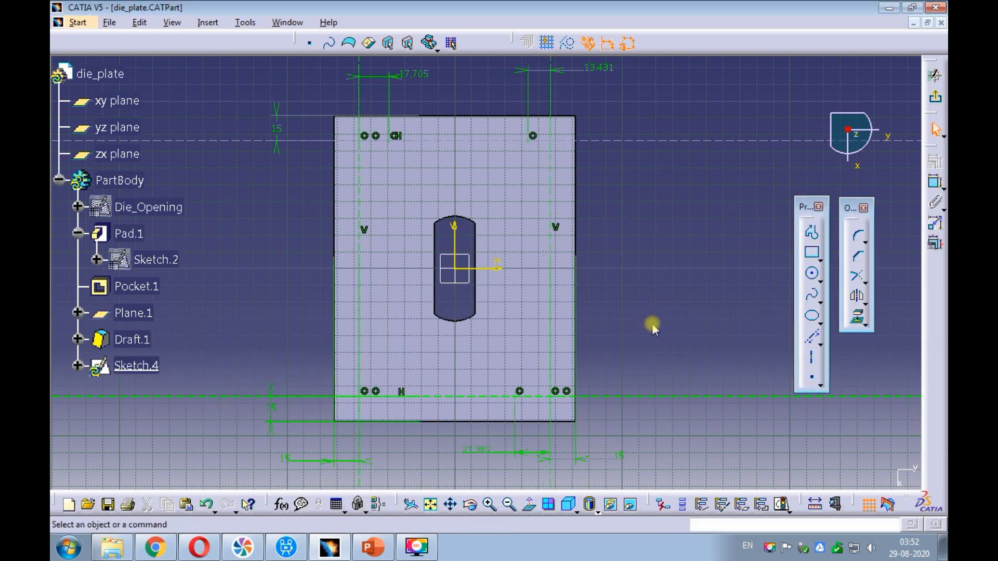
# Step: Set the upper-right inner point's distance from the right vertical construction line to 5 mm
pyautogui.doubleClick(600, 70)
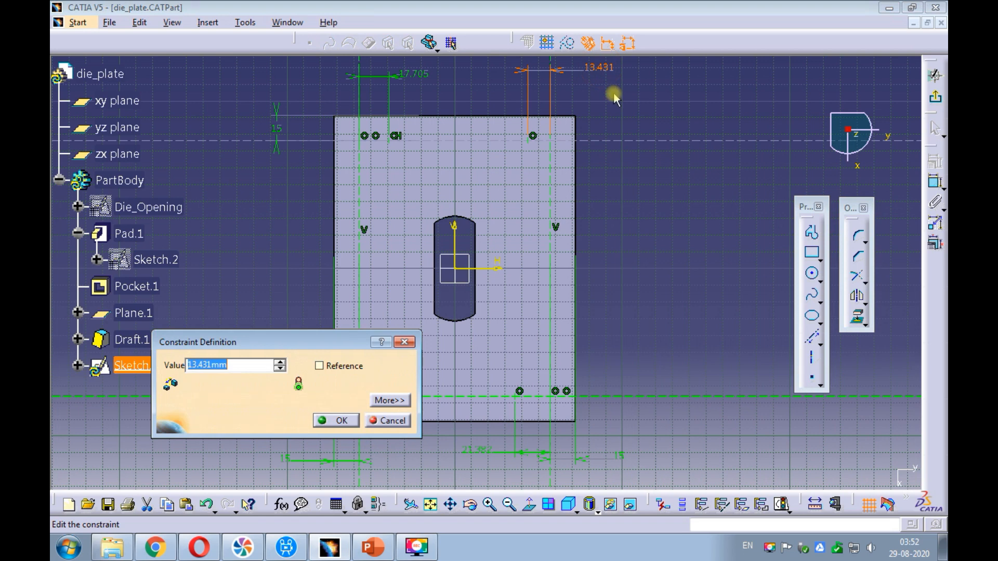
pyautogui.write('5')
pyautogui.press('Return')
pyautogui.click(613, 93)
# Step: Set the upper-left and lower-right inner points' distances from their nearest vertical construction lines to 20 mm each
pyautogui.doubleClick(423, 77)
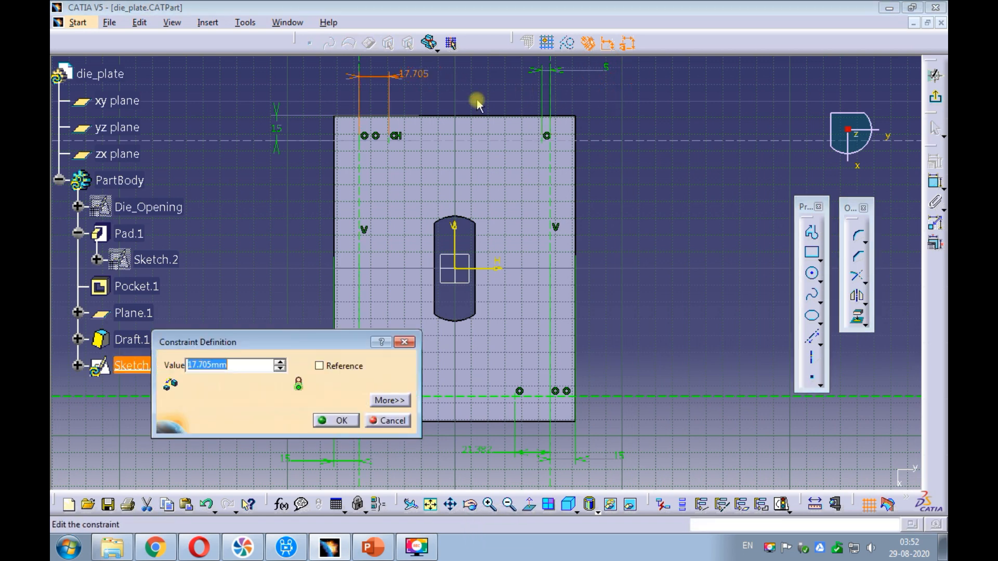
pyautogui.write('20')
pyautogui.press('Return')
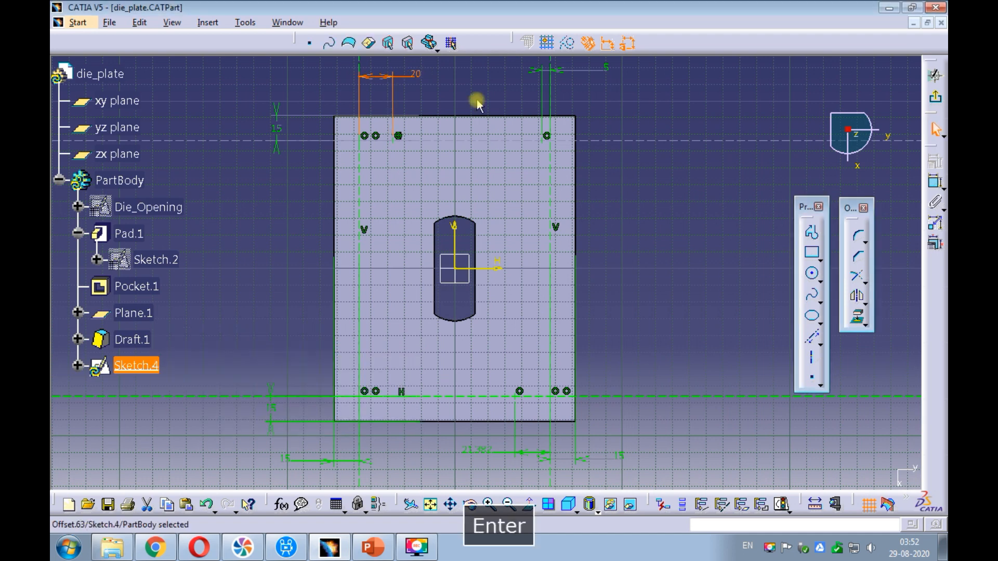
pyautogui.doubleClick(470, 448)
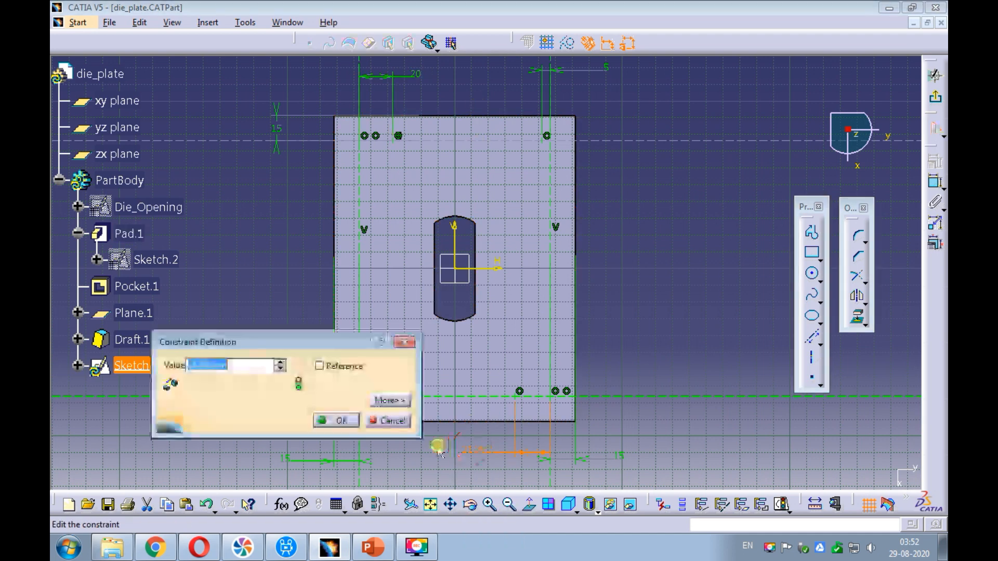
pyautogui.write('20')
pyautogui.press('Return')
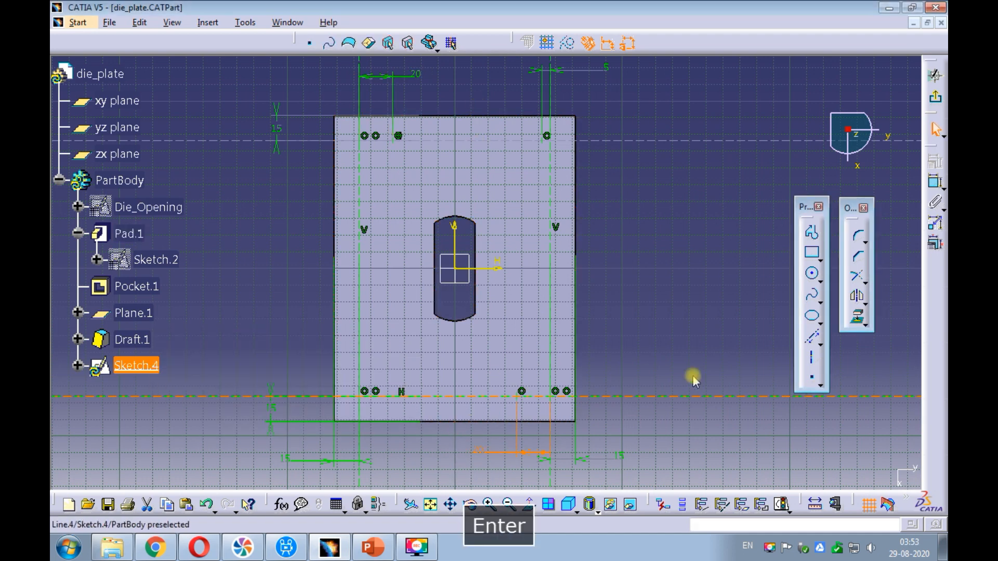
pyautogui.click(697, 316)
# Step: Add a reference dimension between the upper and lower horizontal construction lines, placed outside the plate's left edge
pyautogui.click(936, 181)
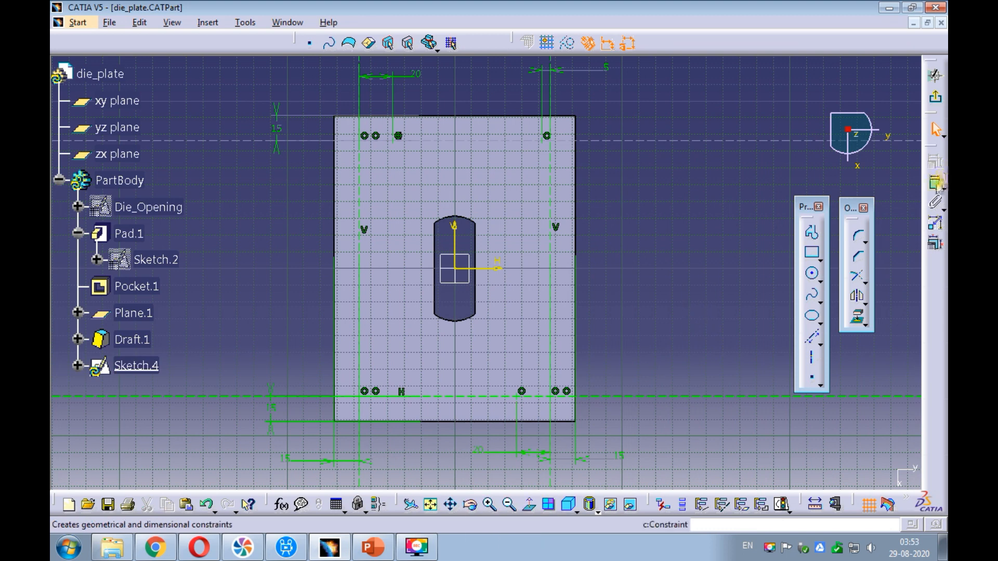
pyautogui.click(213, 147)
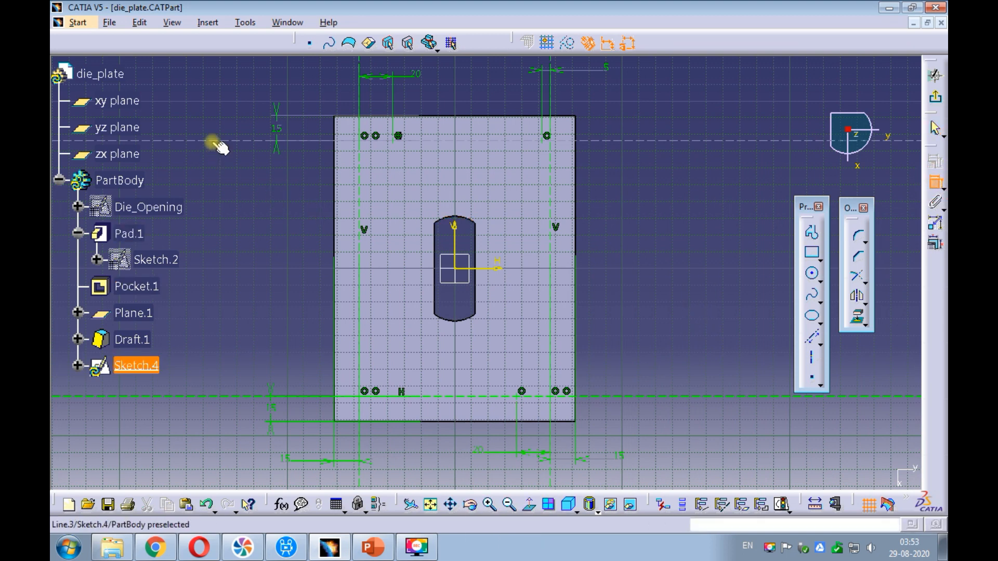
pyautogui.click(223, 394)
pyautogui.rightClick(255, 257)
pyautogui.click(268, 271)
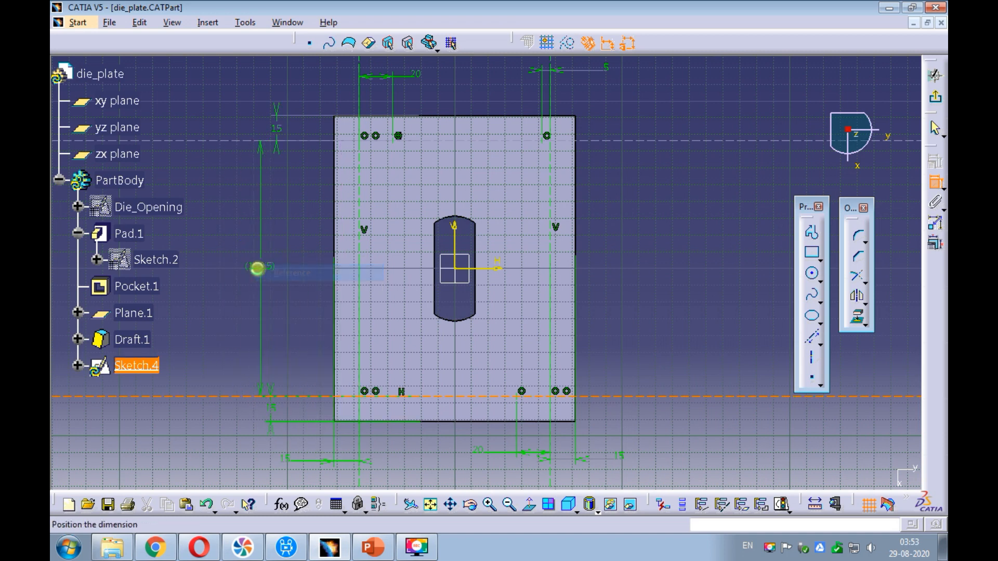
pyautogui.click(246, 261)
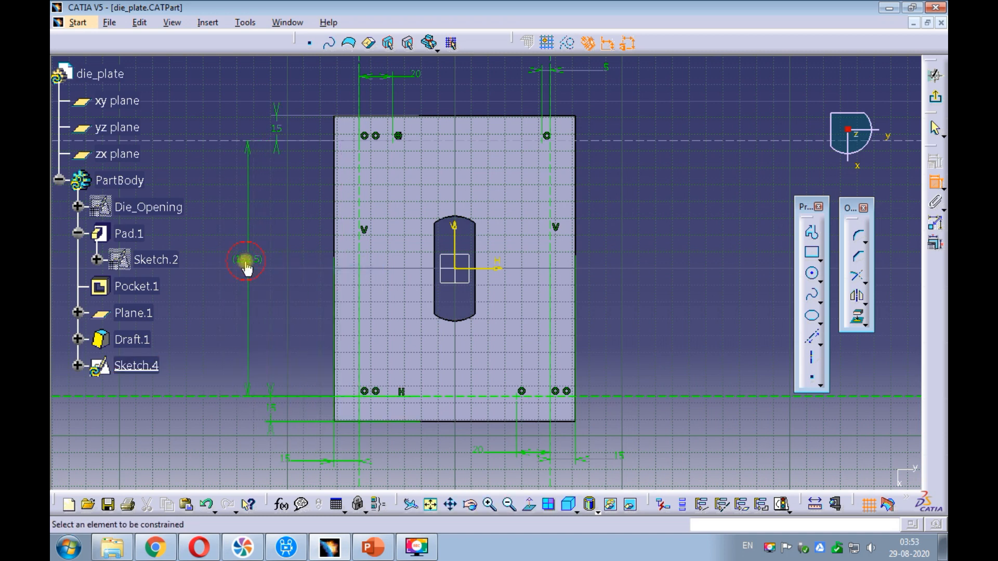
# Step: Add a reference dimension between the left and right vertical construction lines, placed below the plate
pyautogui.click(359, 474)
pyautogui.click(550, 473)
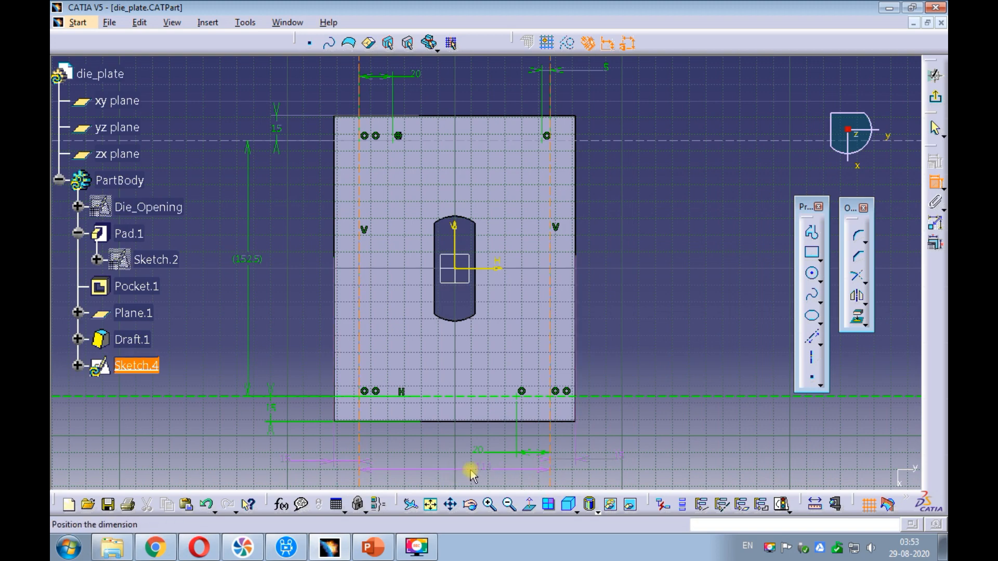
pyautogui.rightClick(459, 470)
pyautogui.click(485, 284)
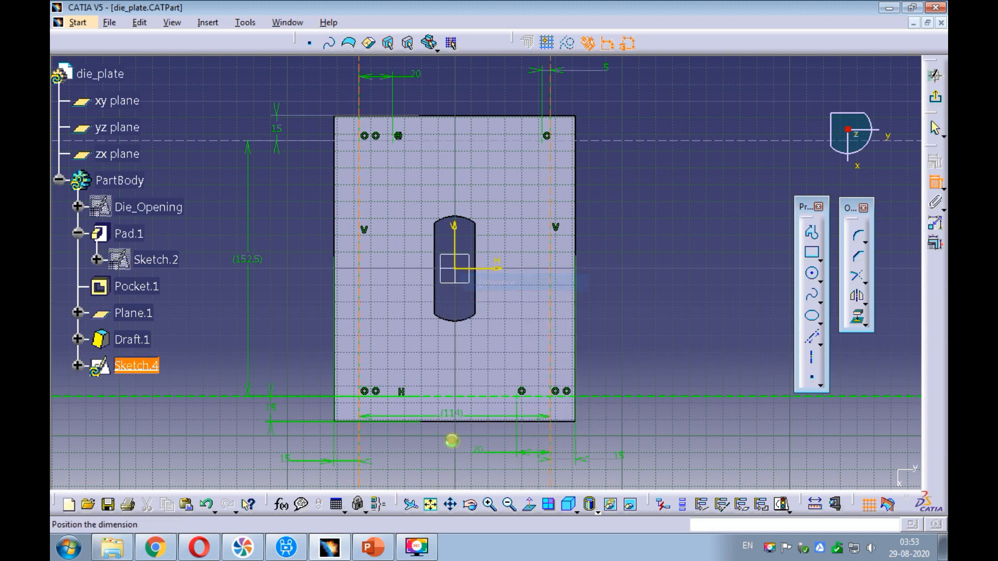
pyautogui.click(443, 473)
pyautogui.moveTo(446, 416); pyautogui.dragTo(443, 384, button='middle')
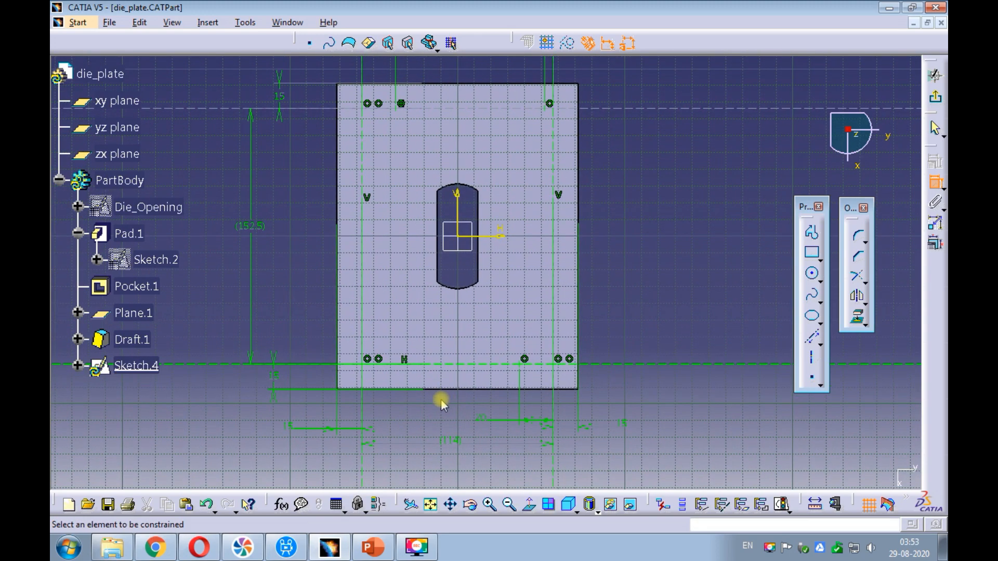
pyautogui.moveTo(295, 262); pyautogui.dragTo(289, 274, button='middle')
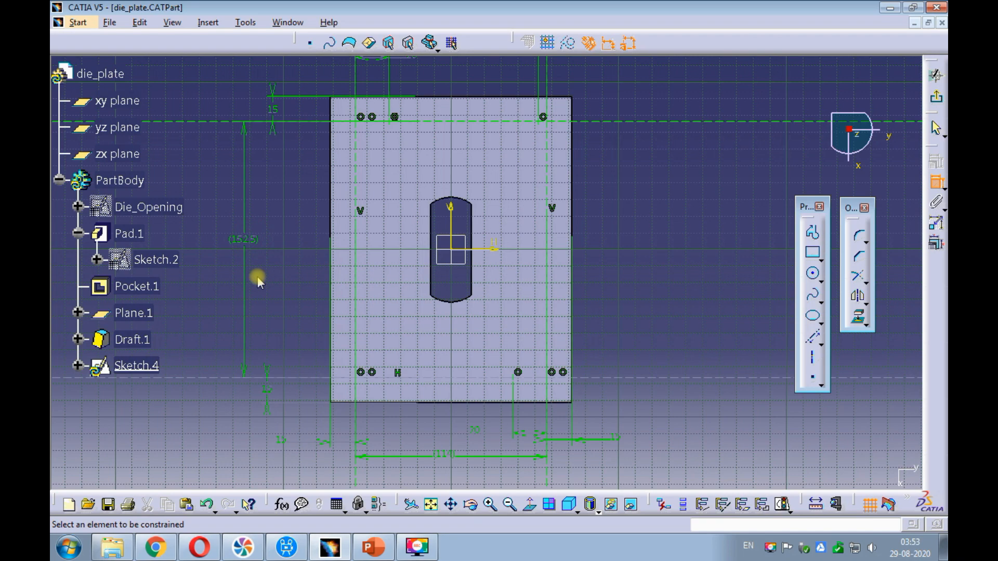
# Step: Place points where the left and right vertical construction lines cross the horizontal sketch axis, and exit the sketch
pyautogui.click(811, 377)
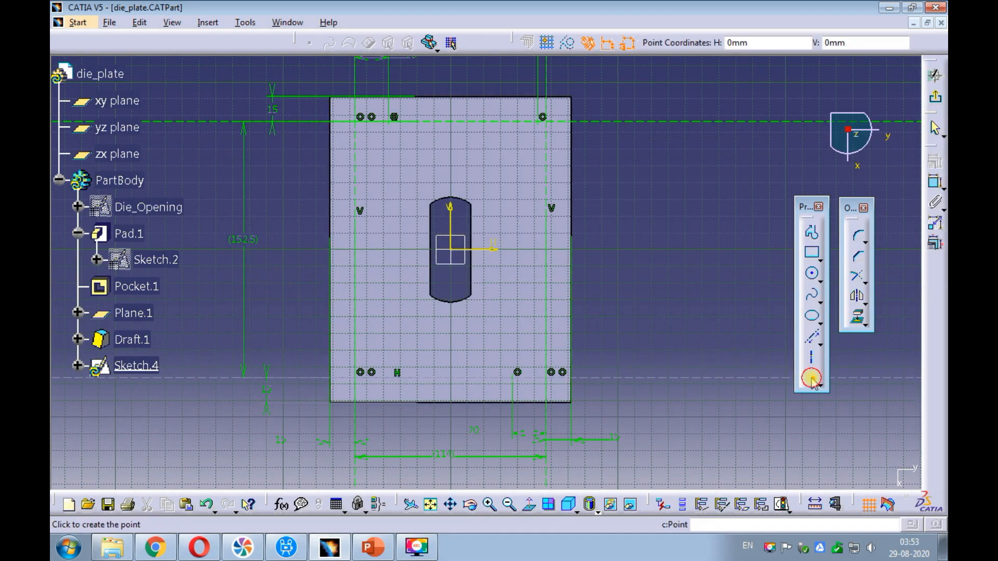
pyautogui.click(356, 251)
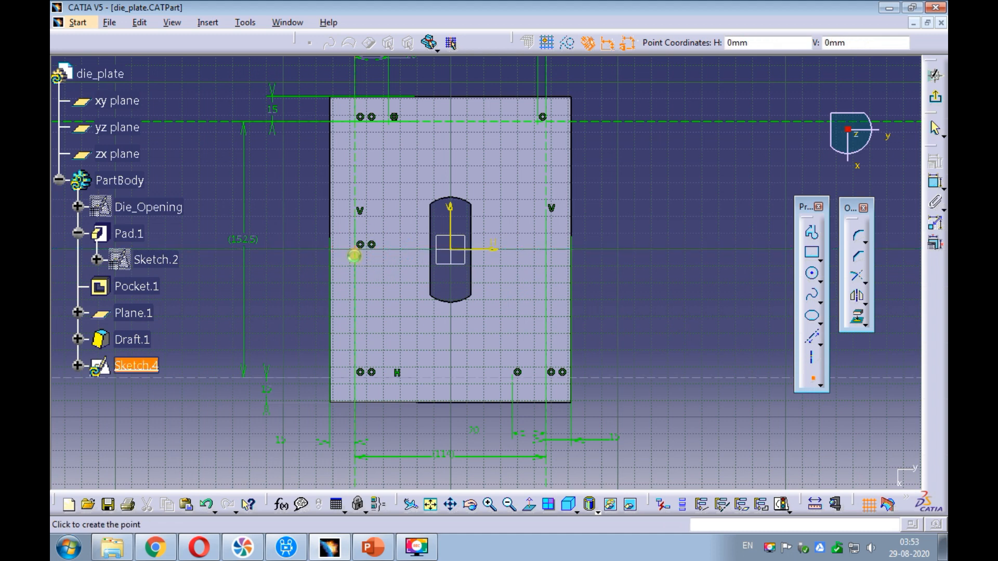
pyautogui.click(550, 250)
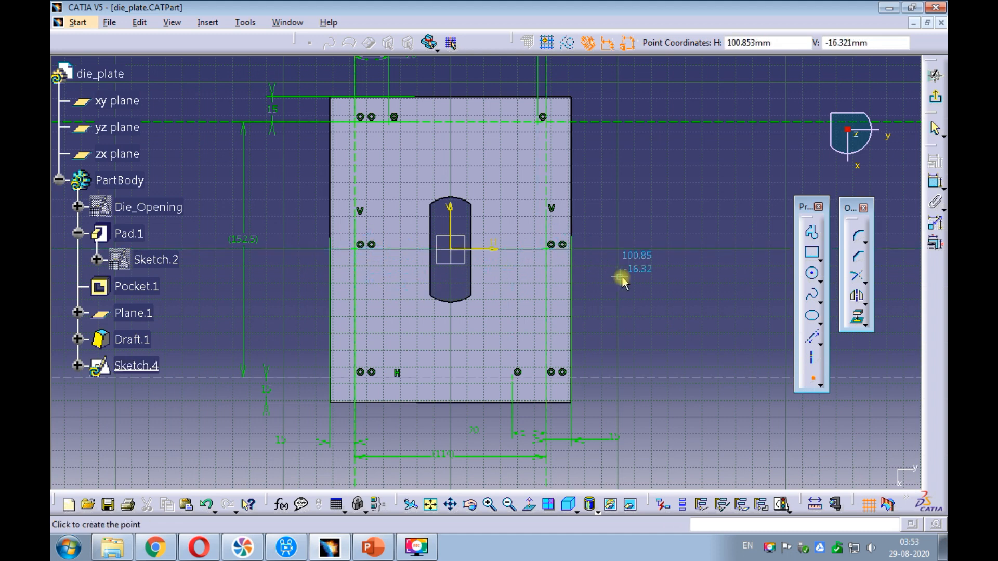
pyautogui.press('Escape')
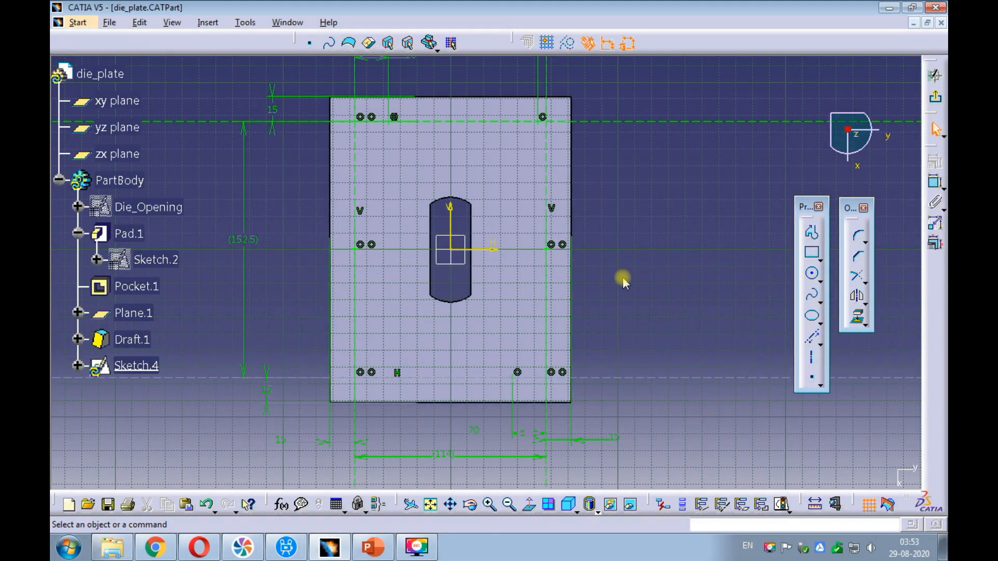
pyautogui.click(935, 97)
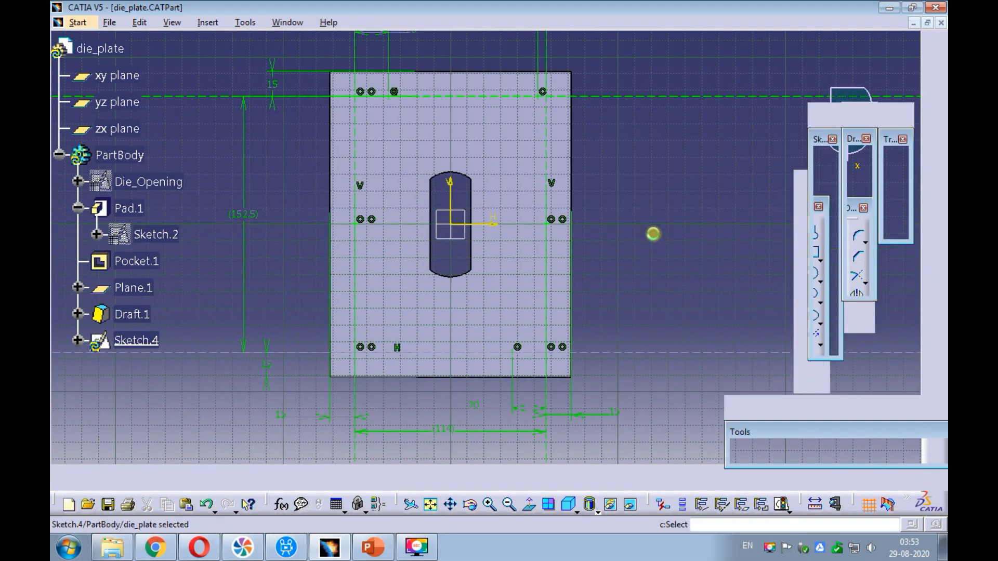
pyautogui.click(627, 187)
# Step: Rename the new location-point sketch, Sketch.4, as fastener_locations
pyautogui.click(156, 340)
pyautogui.rightClick(156, 342)
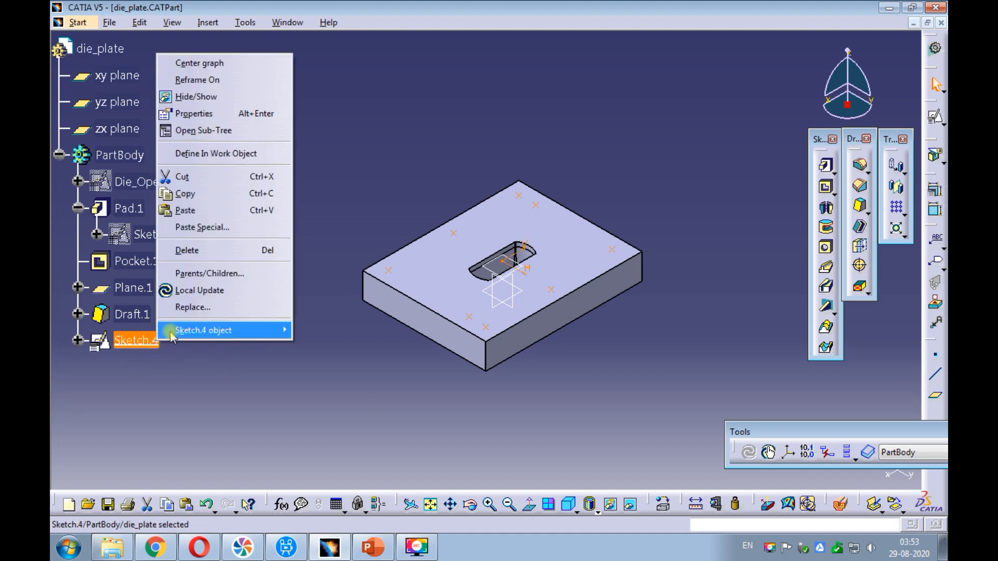
pyautogui.moveTo(171, 335)
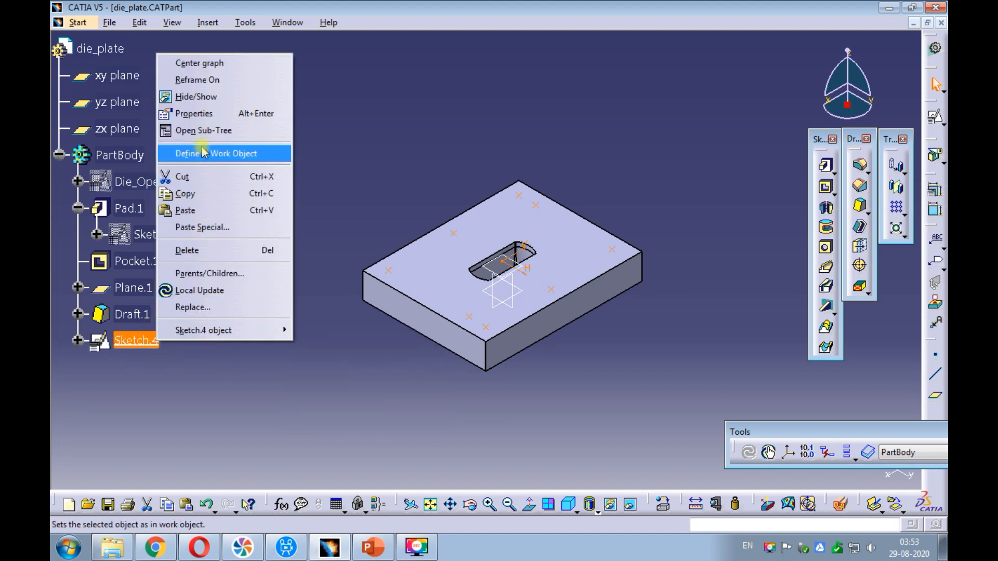
pyautogui.click(222, 119)
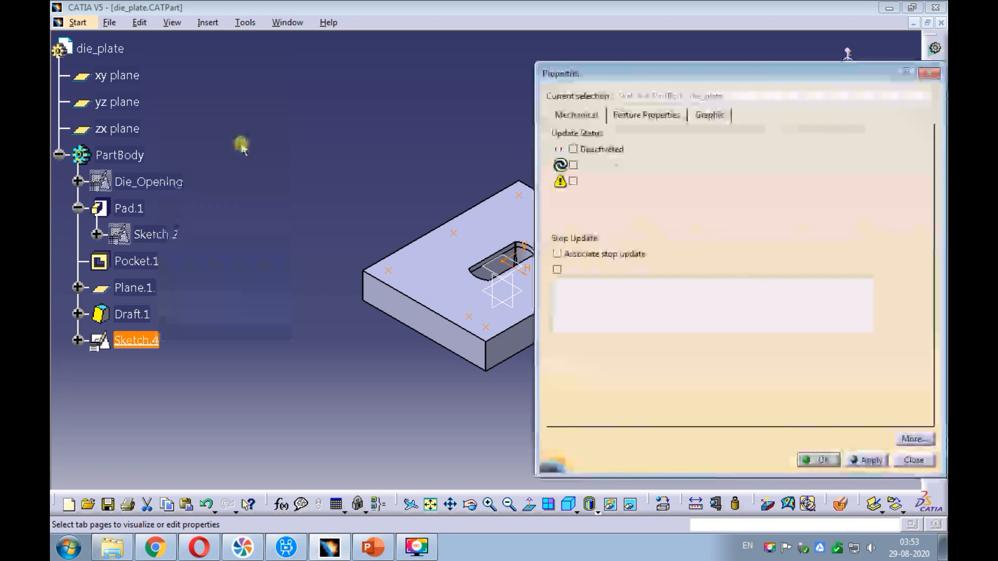
pyautogui.click(626, 116)
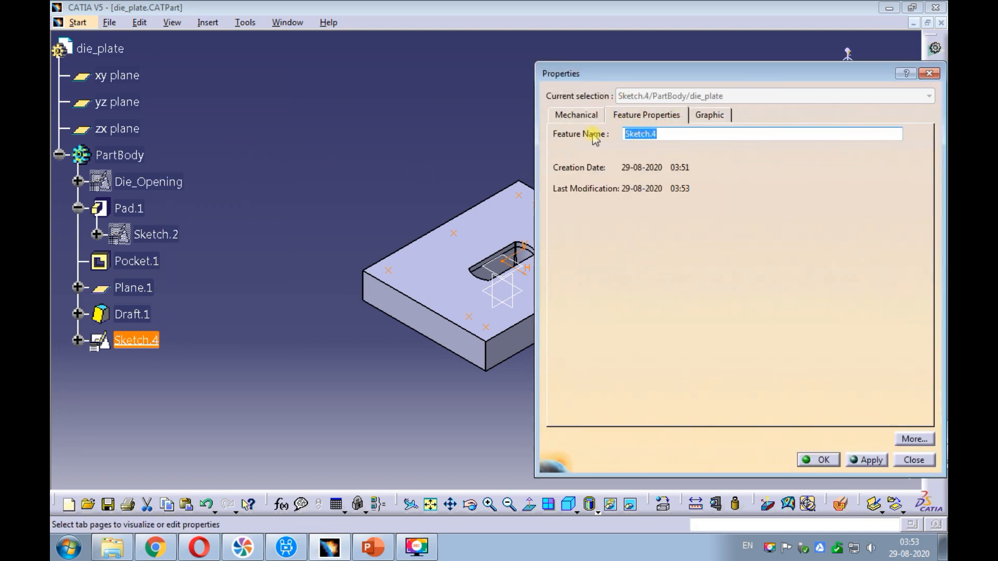
pyautogui.write('fastener_locations')
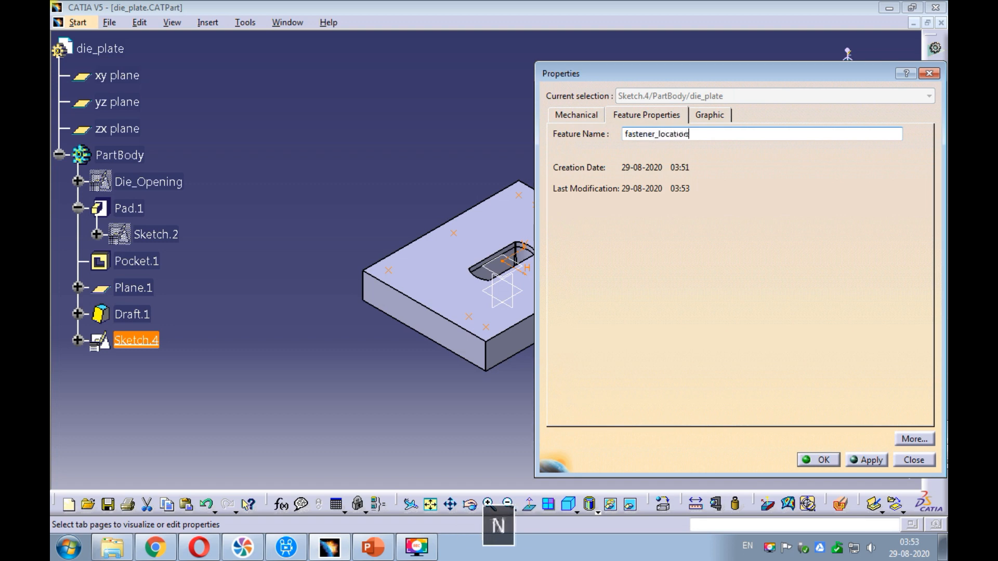
pyautogui.click(816, 461)
pyautogui.click(528, 410)
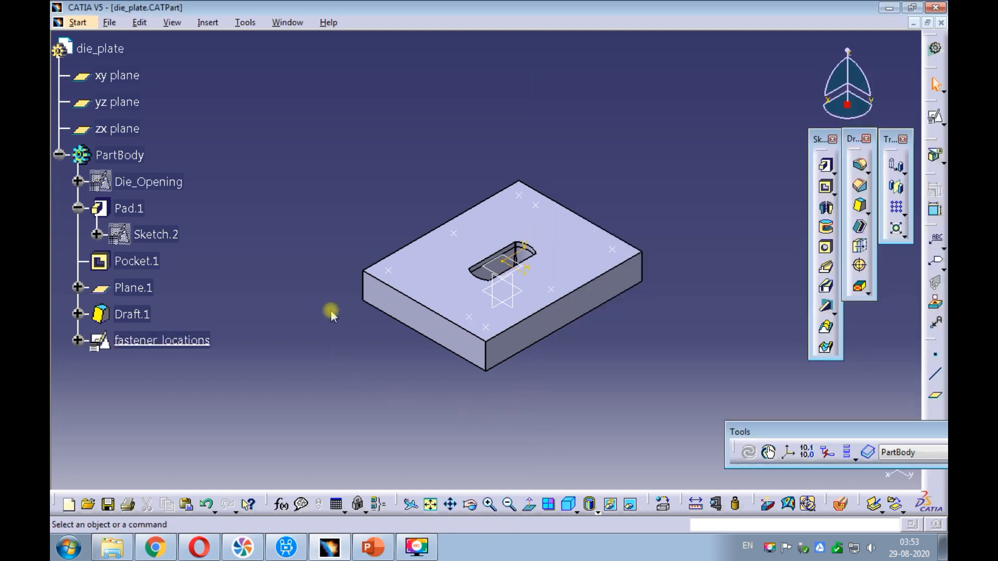
# Step: Start a hole on the plate's top face at the rear corner location point, extending Up To Last
pyautogui.keyDown('ctrl'); pyautogui.moveTo(341, 213); pyautogui.dragTo(353, 192, button='middle'); pyautogui.keyUp('ctrl')
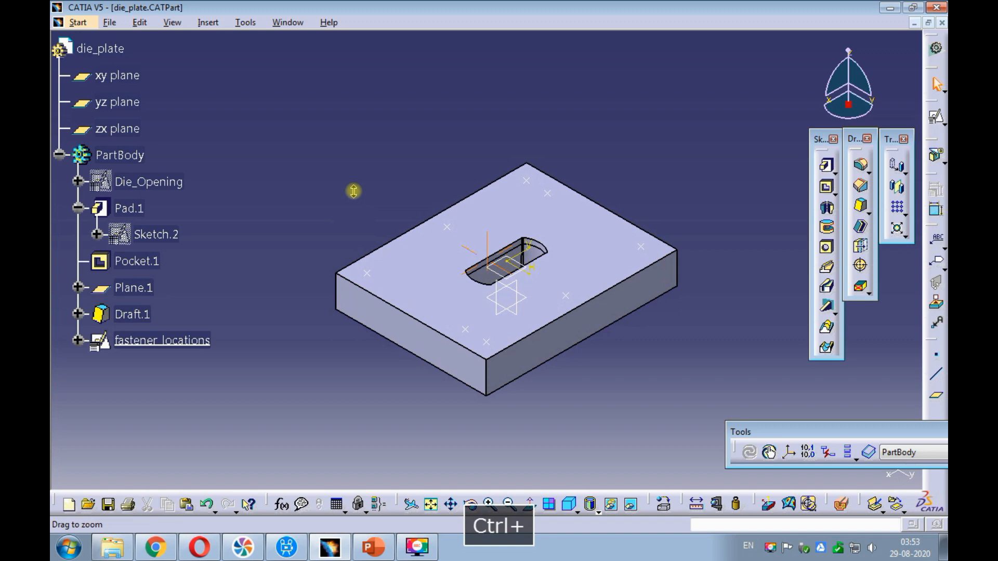
pyautogui.keyDown('ctrl'); pyautogui.moveTo(353, 191); pyautogui.dragTo(354, 190, button='middle'); pyautogui.keyUp('ctrl')
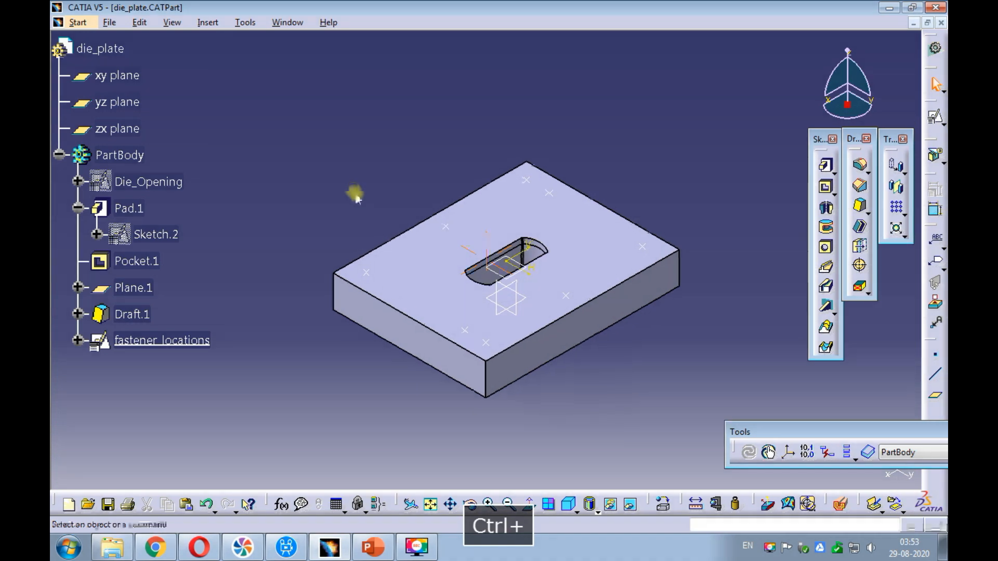
pyautogui.click(530, 181)
pyautogui.keyDown('ctrl'); pyautogui.click(523, 196); pyautogui.keyUp('ctrl')
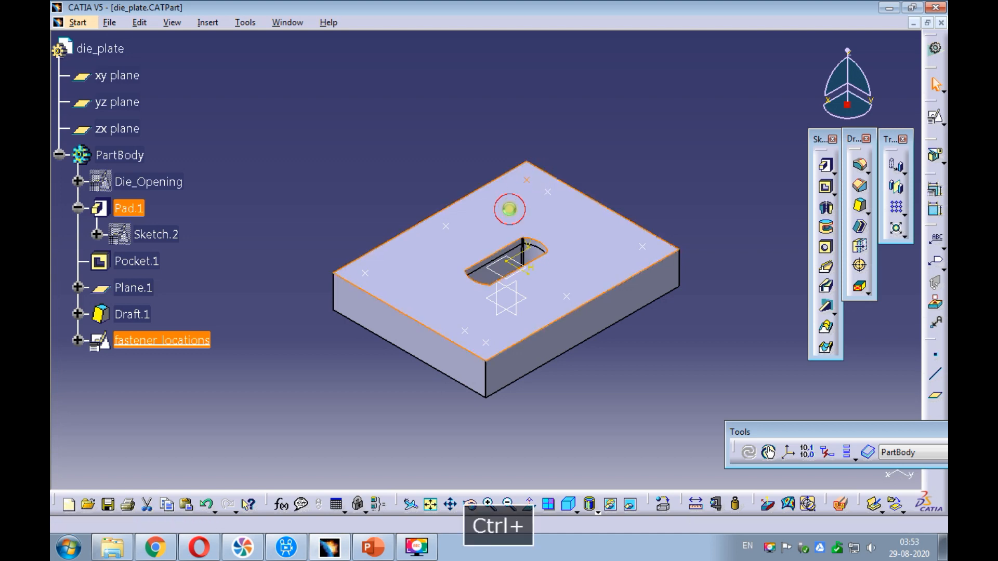
pyautogui.click(826, 250)
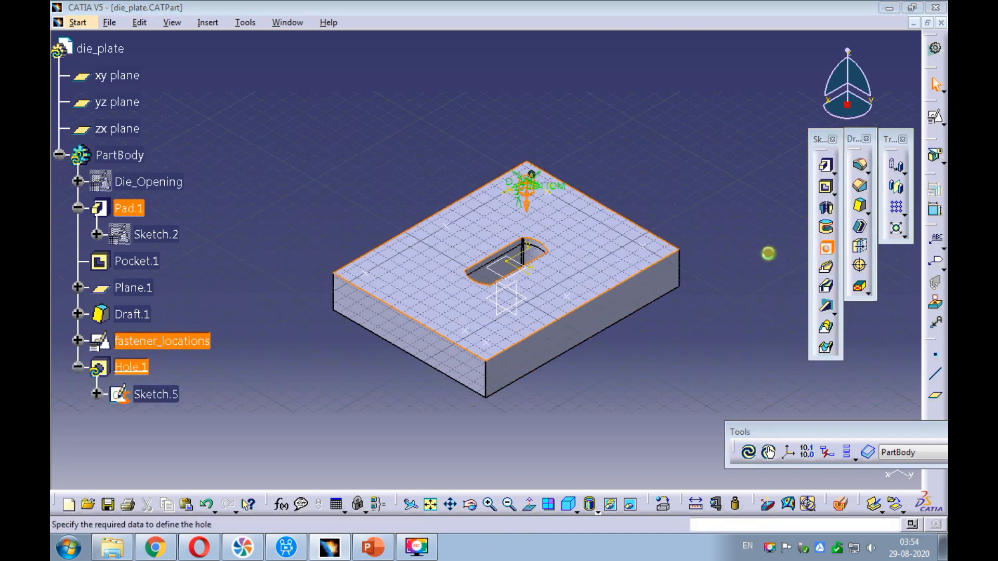
pyautogui.click(670, 195)
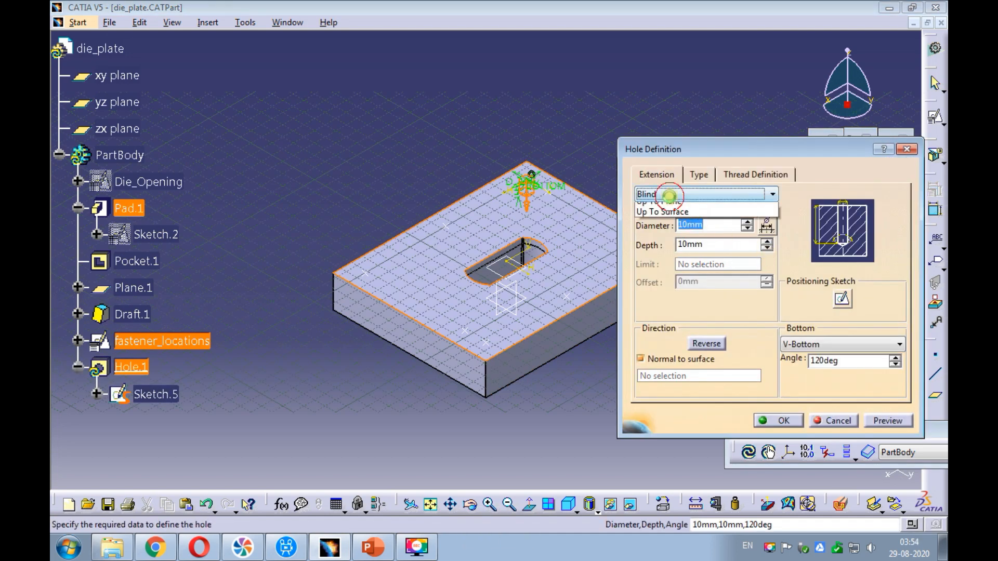
pyautogui.click(665, 229)
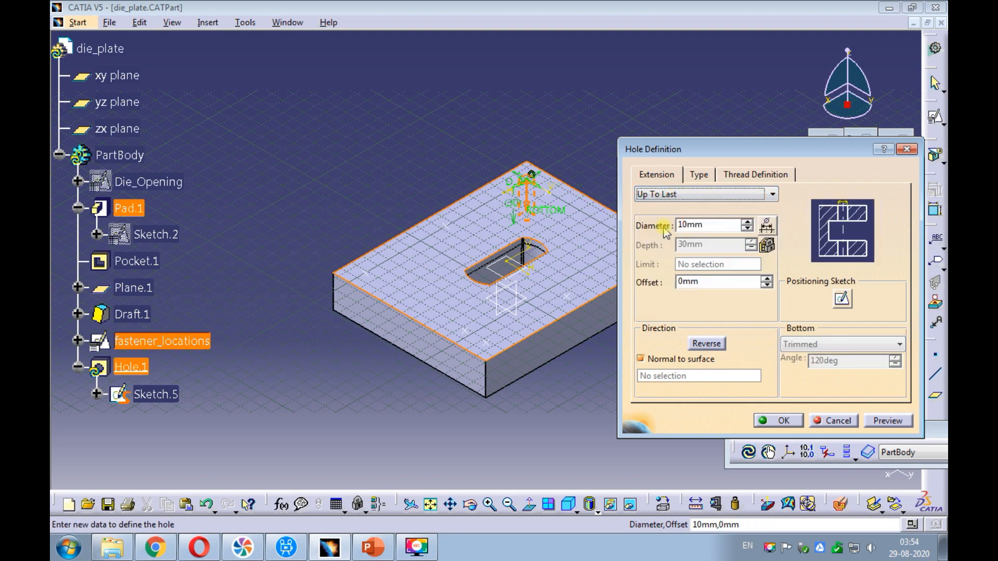
# Step: Make the corner hole counterbored to the Metric_Cap_Screws standard, size M10-Close, and create it
pyautogui.click(698, 176)
pyautogui.click(685, 195)
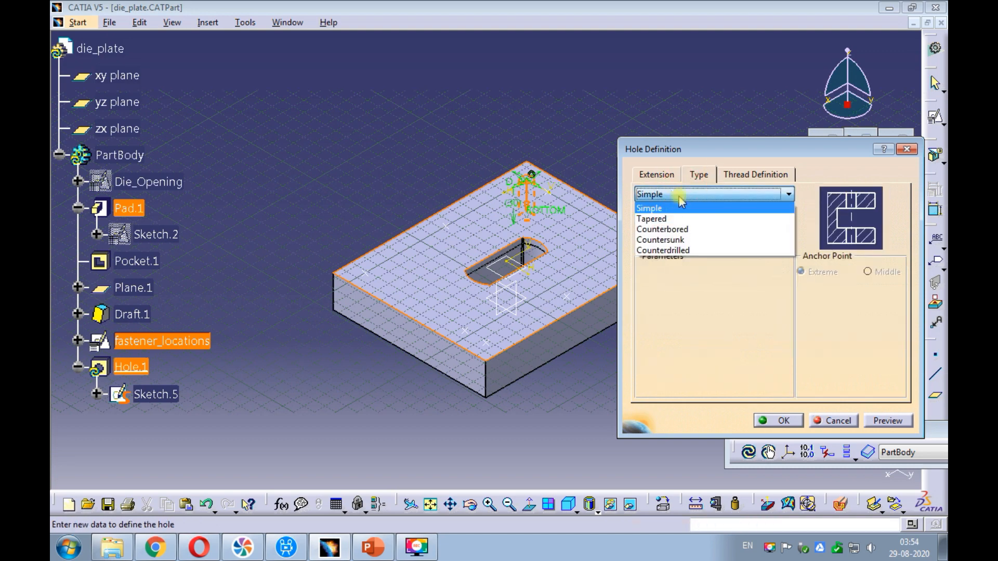
pyautogui.click(675, 227)
pyautogui.click(664, 223)
pyautogui.click(662, 240)
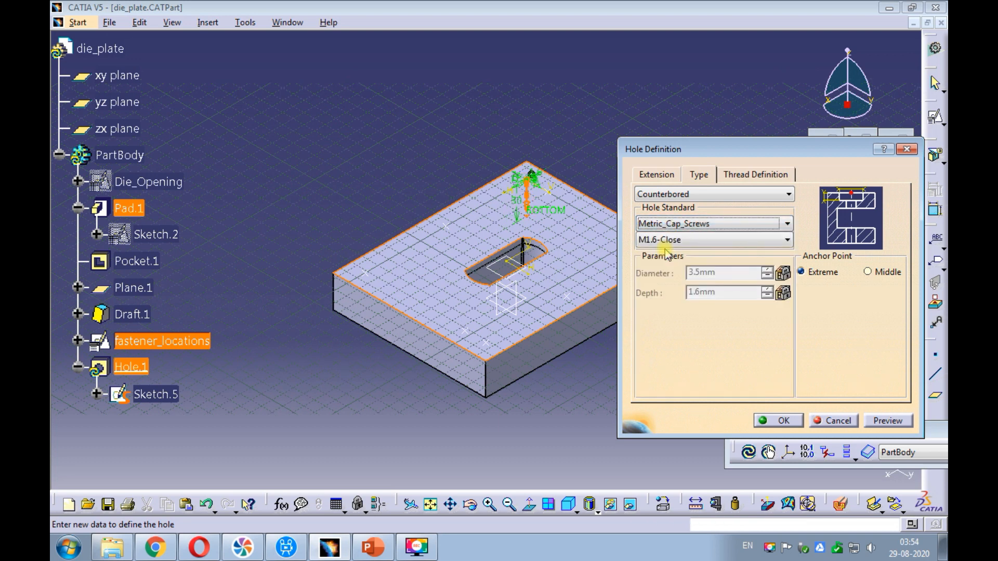
pyautogui.click(664, 241)
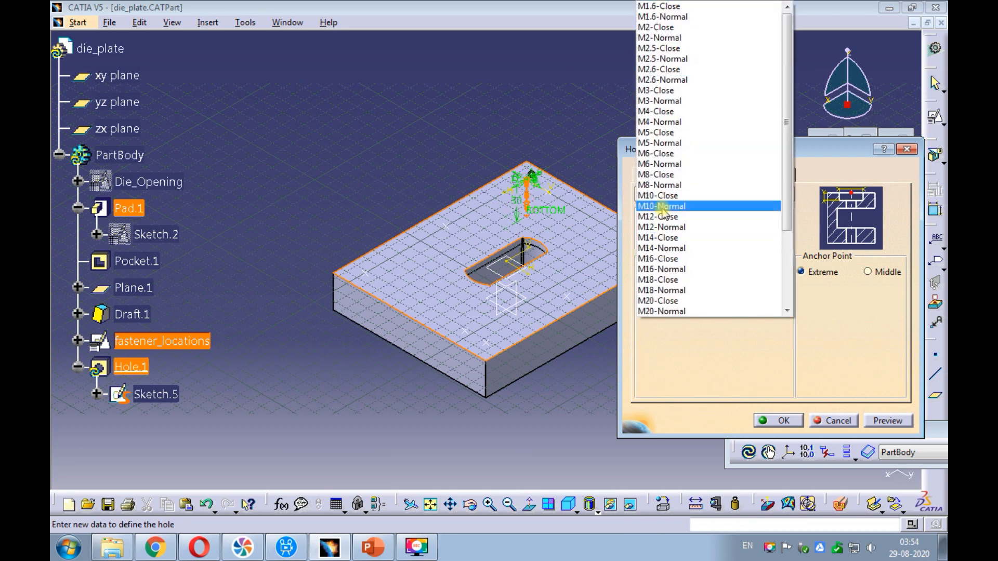
pyautogui.click(661, 197)
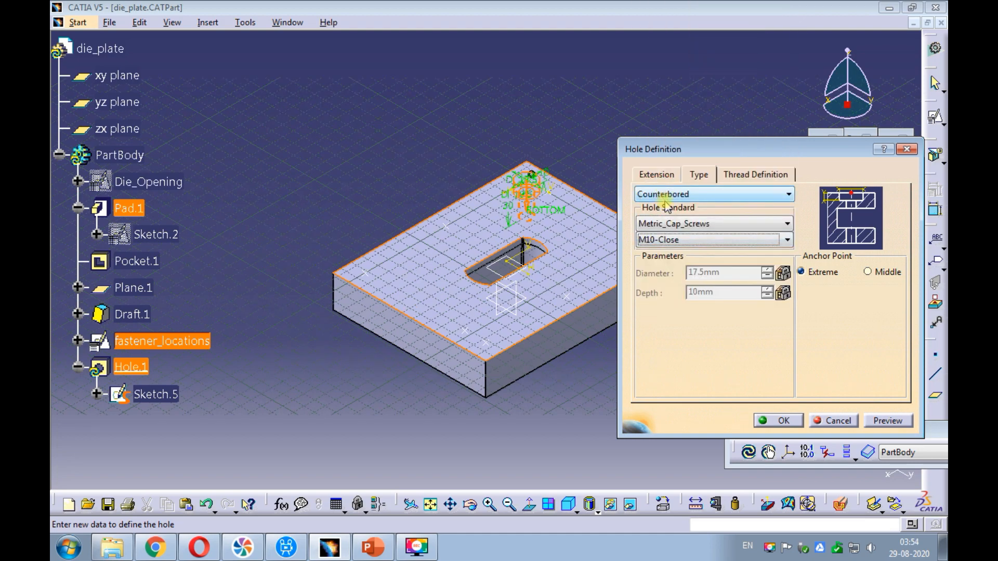
pyautogui.click(876, 422)
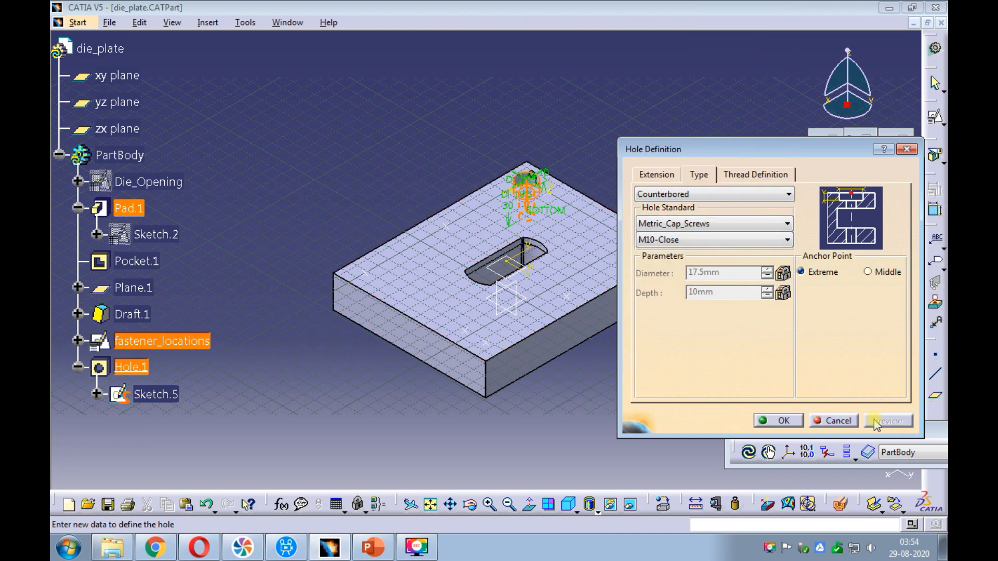
pyautogui.click(803, 421)
pyautogui.moveTo(590, 145); pyautogui.dragTo(590, 196, button='middle')
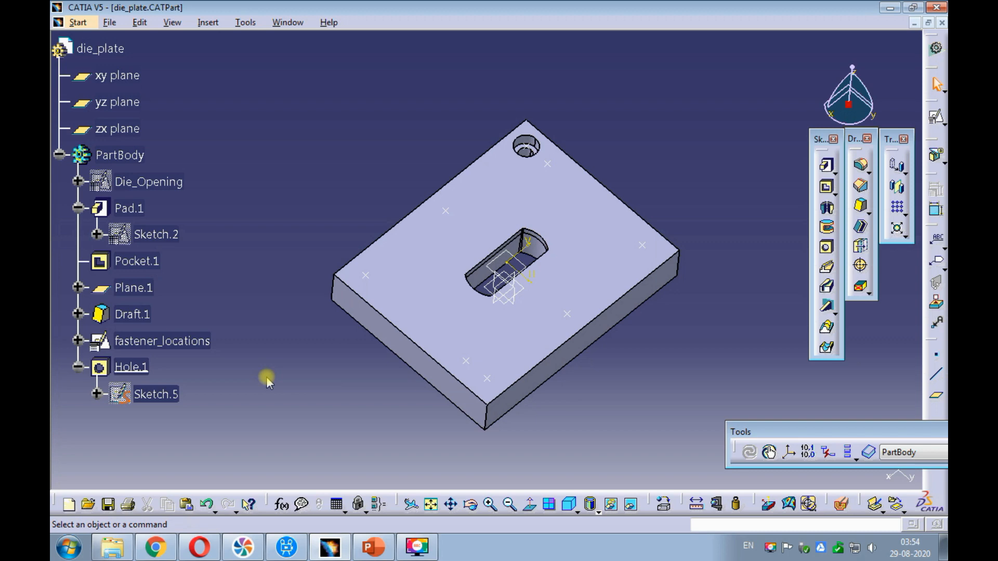
# Step: Set up a user pattern of the counterbored hole using the fastener_locations sketch points as positions
pyautogui.click(145, 368)
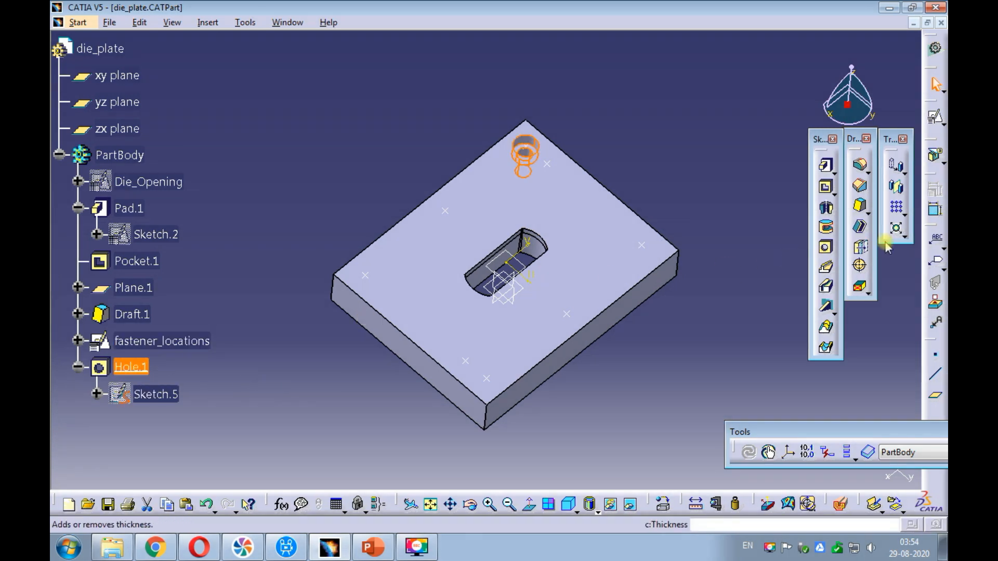
pyautogui.click(903, 216)
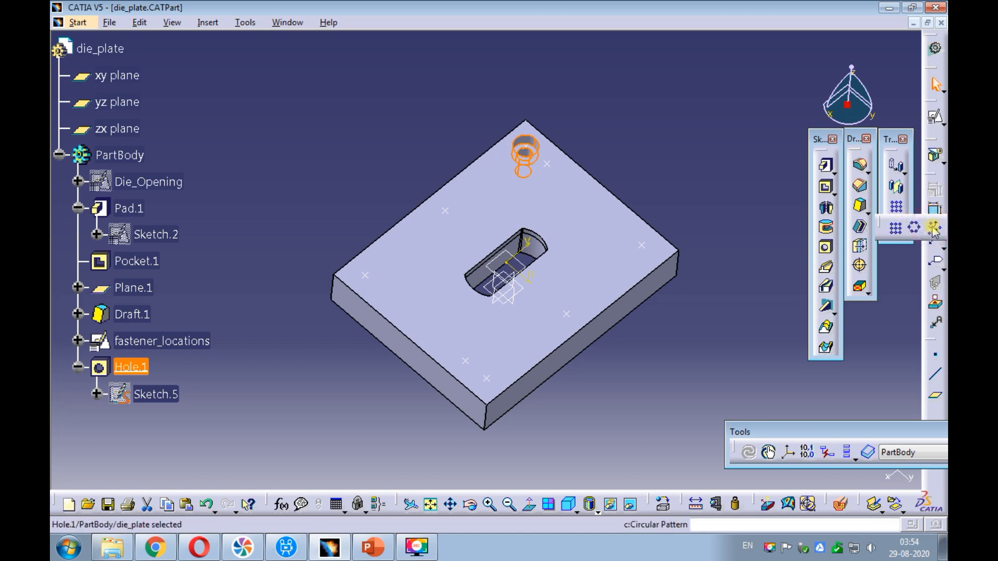
pyautogui.click(935, 228)
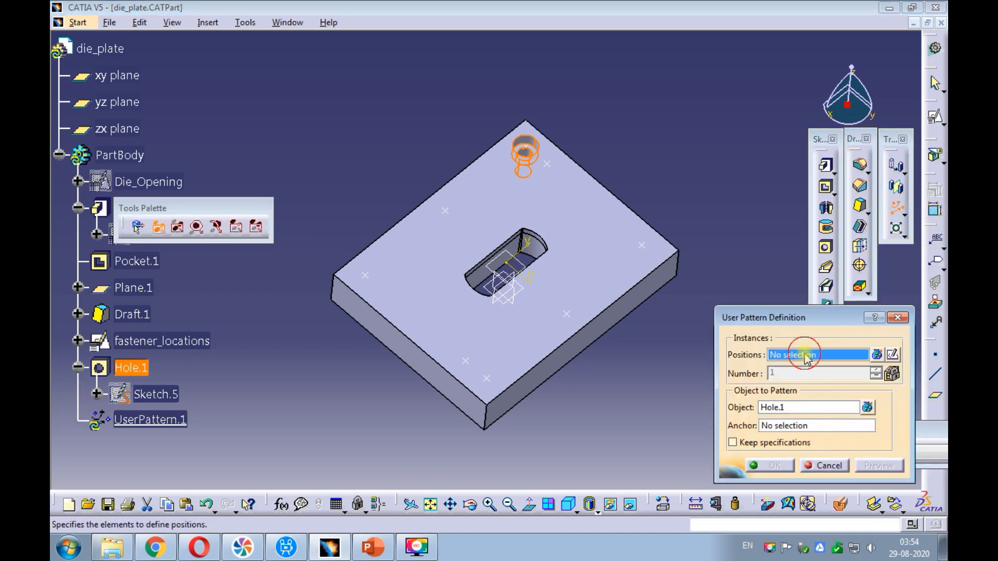
pyautogui.click(643, 247)
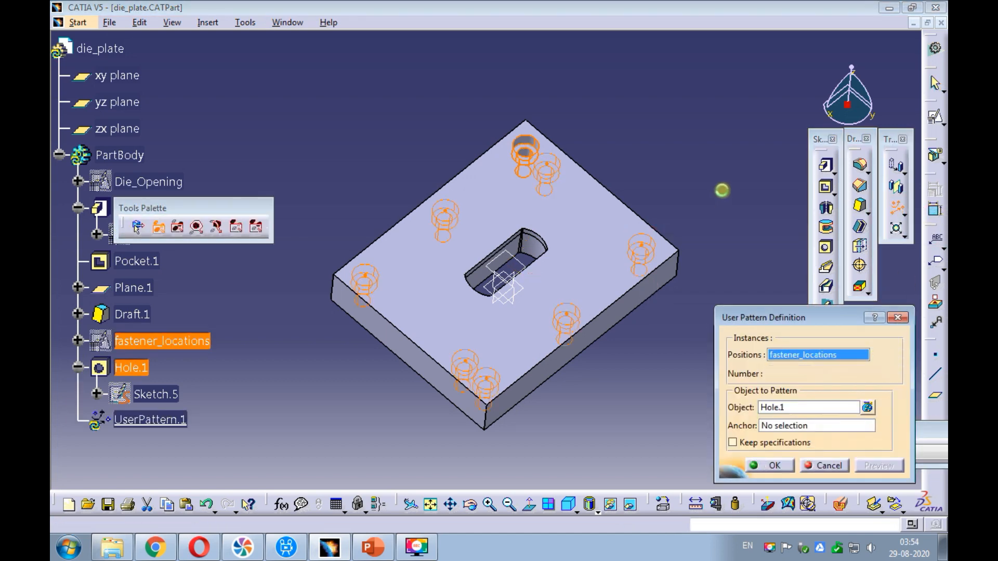
pyautogui.moveTo(563, 409); pyautogui.dragTo(572, 361, button='middle')
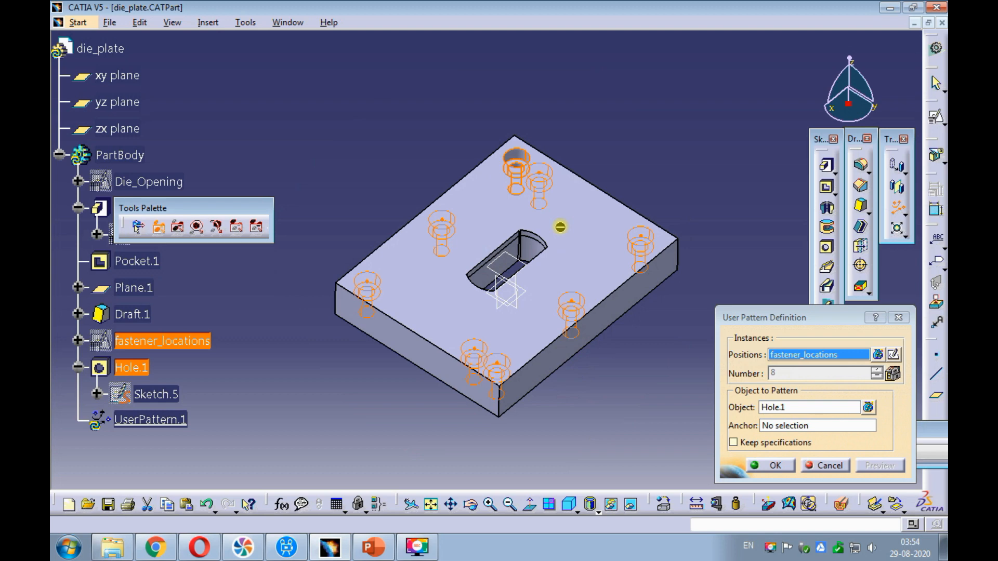
# Step: Exclude the instances at the two inner points beside the rear and front corner holes, and create the user pattern
pyautogui.click(540, 180)
pyautogui.click(474, 351)
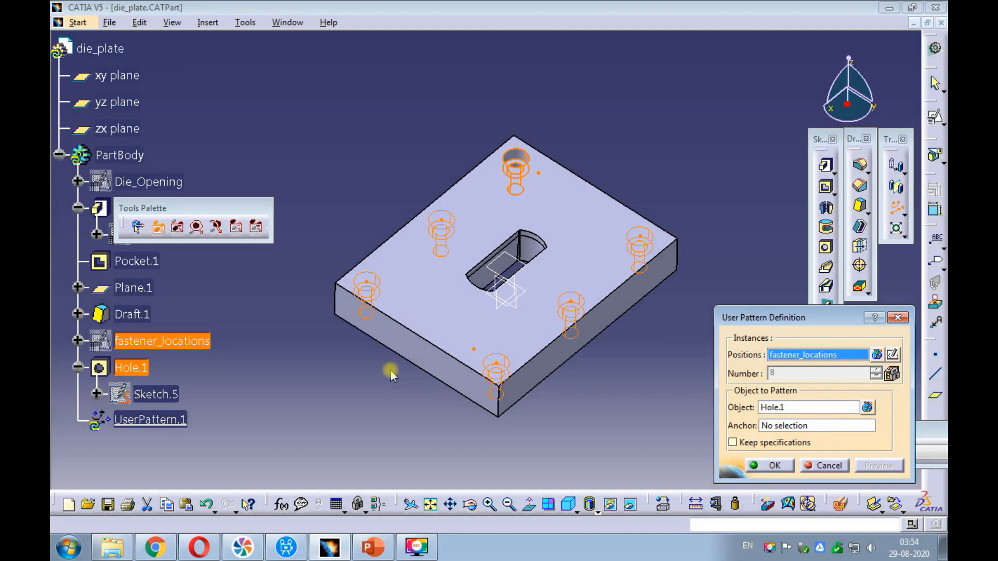
pyautogui.click(770, 465)
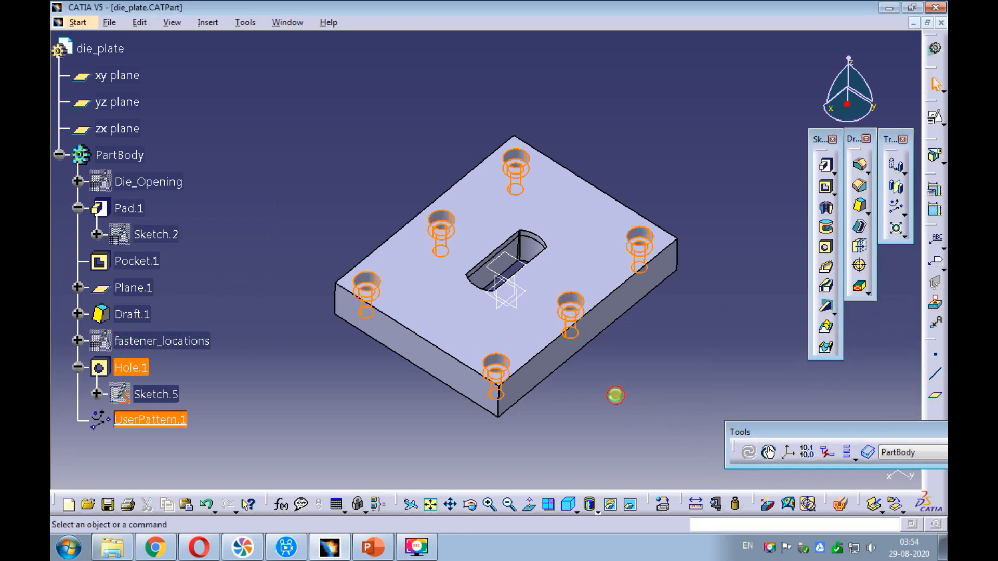
pyautogui.moveTo(540, 162)
pyautogui.mouseDown(button='middle')
pyautogui.moveTo(473, 285)
pyautogui.moveTo(473, 314)
pyautogui.moveTo(525, 169)
pyautogui.mouseUp(button='middle')
pyautogui.click(363, 196)
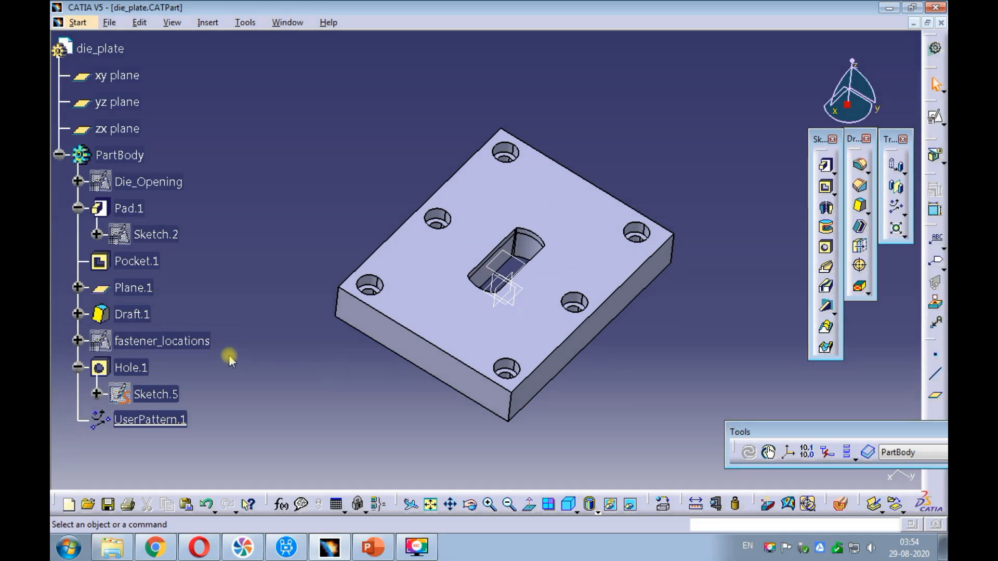
# Step: Show the hidden fastener_locations sketch in the model again
pyautogui.rightClick(207, 341)
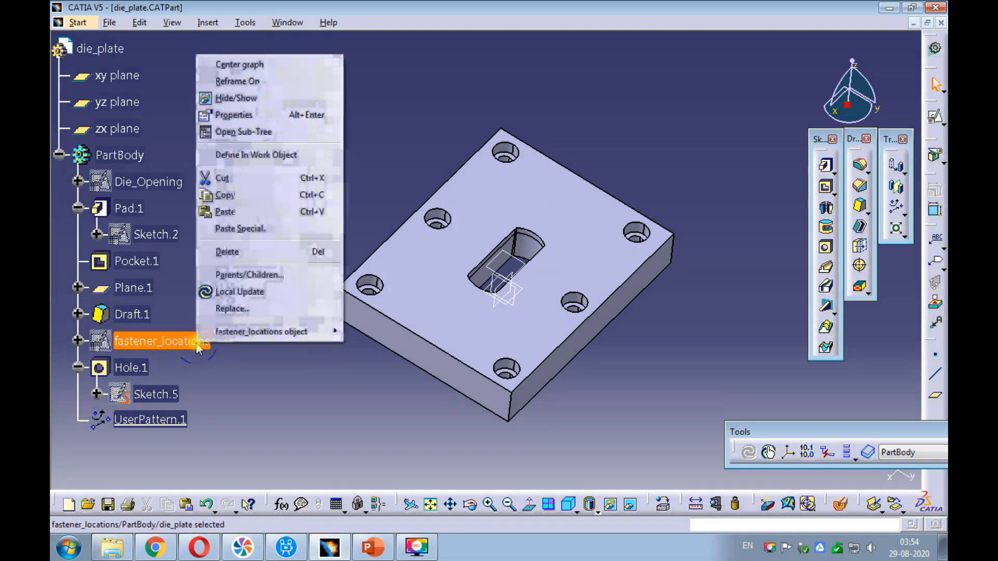
pyautogui.click(244, 98)
pyautogui.moveTo(311, 212); pyautogui.dragTo(288, 223, button='middle')
# Step: Start another hole on the top face at the inner point beside the rear corner hole, extending Up To Last
pyautogui.click(547, 173)
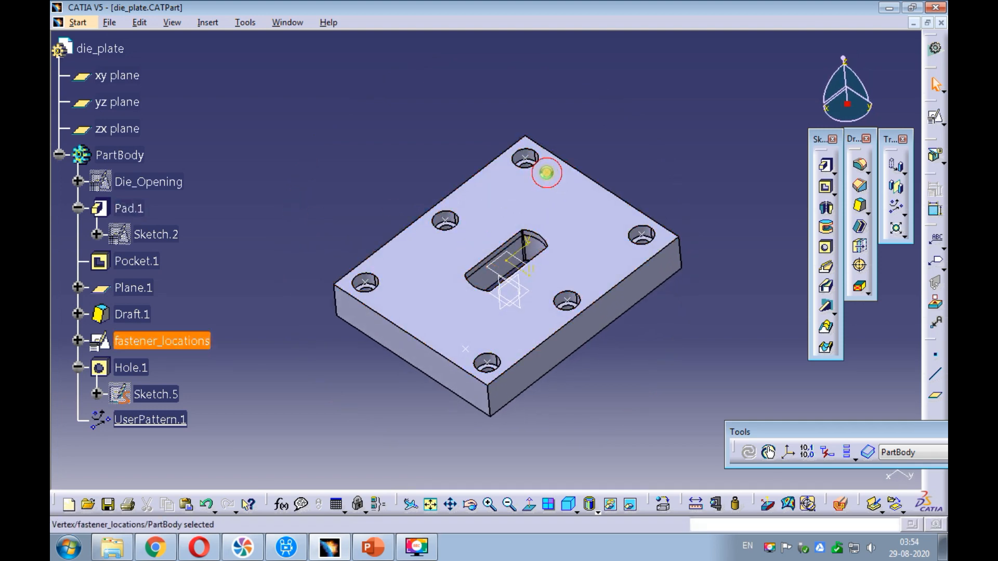
pyautogui.keyDown('ctrl'); pyautogui.click(525, 201); pyautogui.keyUp('ctrl')
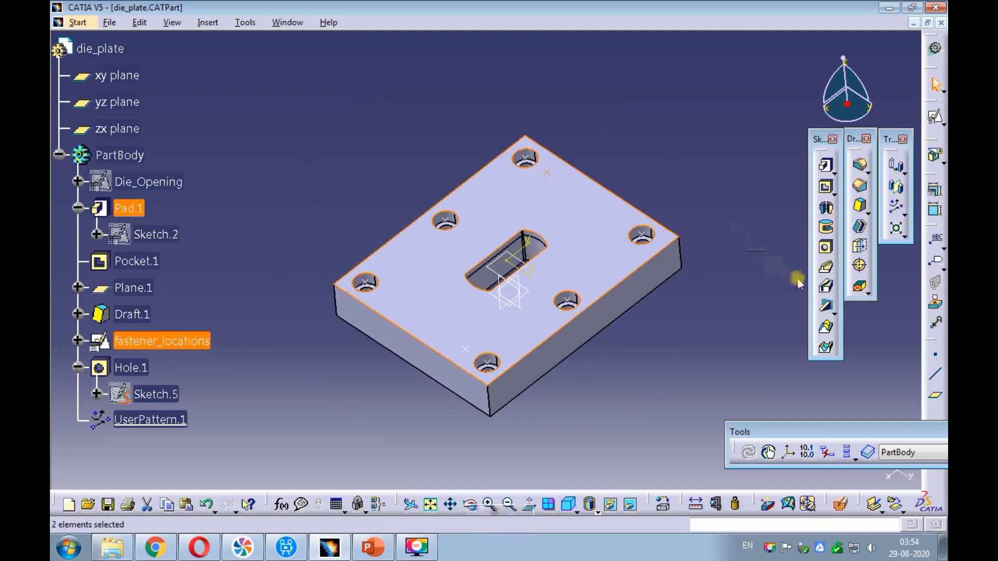
pyautogui.click(825, 247)
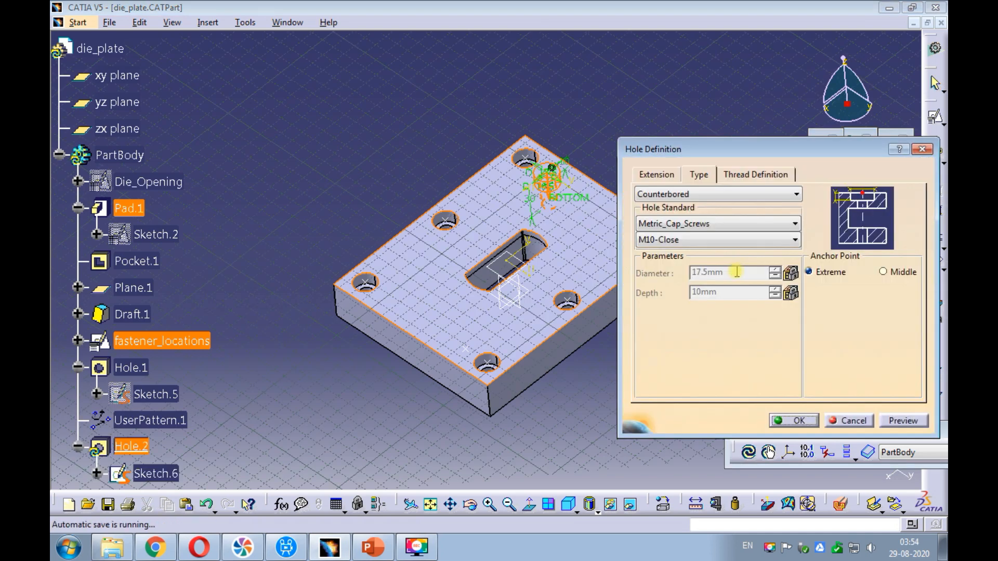
pyautogui.click(661, 176)
pyautogui.click(661, 195)
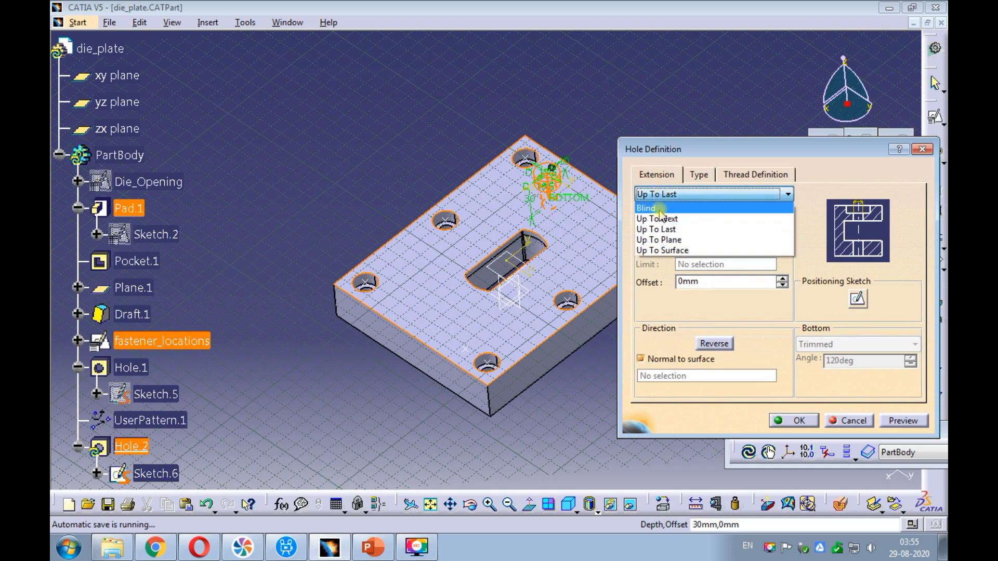
pyautogui.click(657, 230)
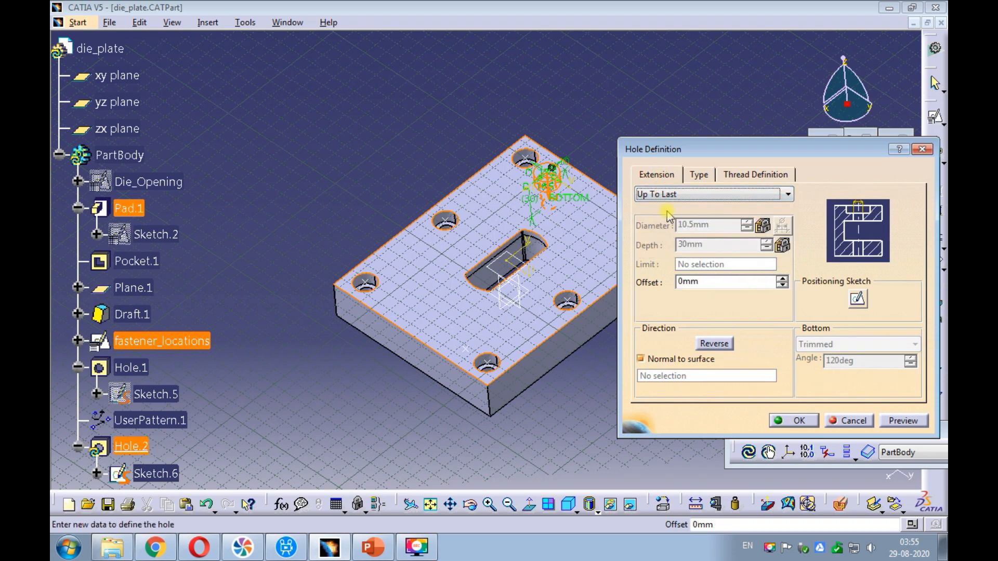
# Step: Make the hole at the rear inner point a simple hole 10 mm in diameter and create it
pyautogui.click(696, 174)
pyautogui.click(674, 193)
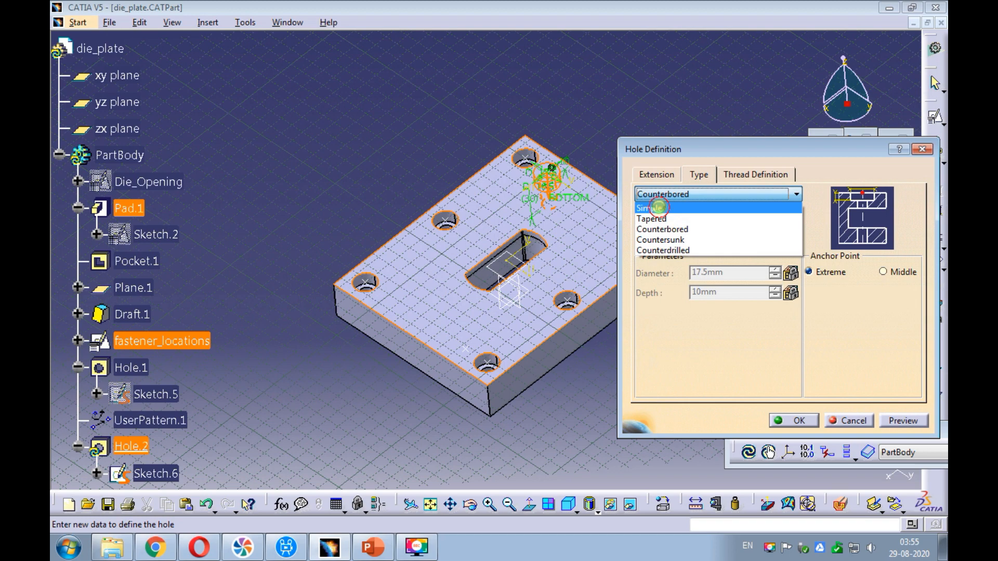
pyautogui.click(660, 207)
pyautogui.click(657, 174)
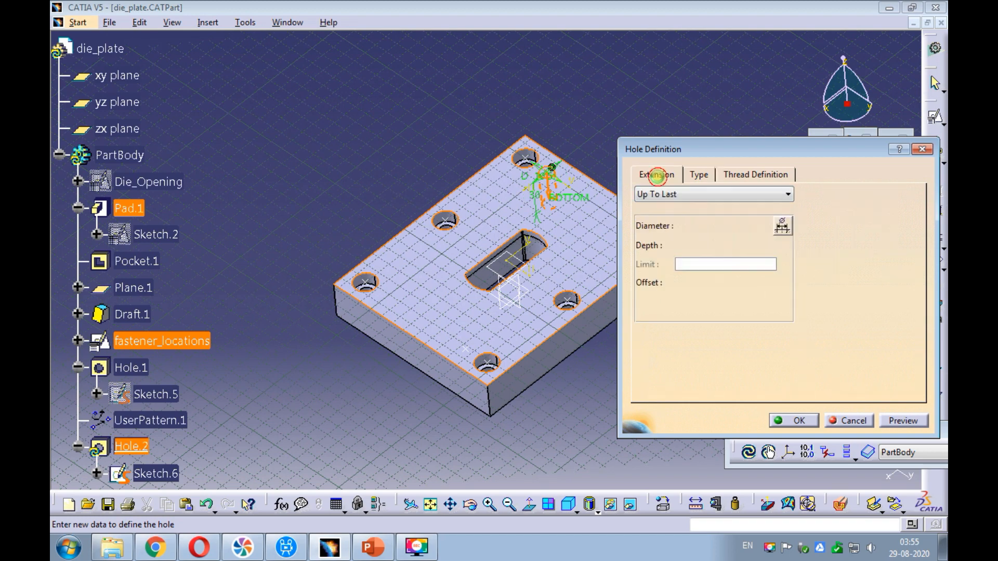
pyautogui.moveTo(699, 224); pyautogui.dragTo(663, 230)
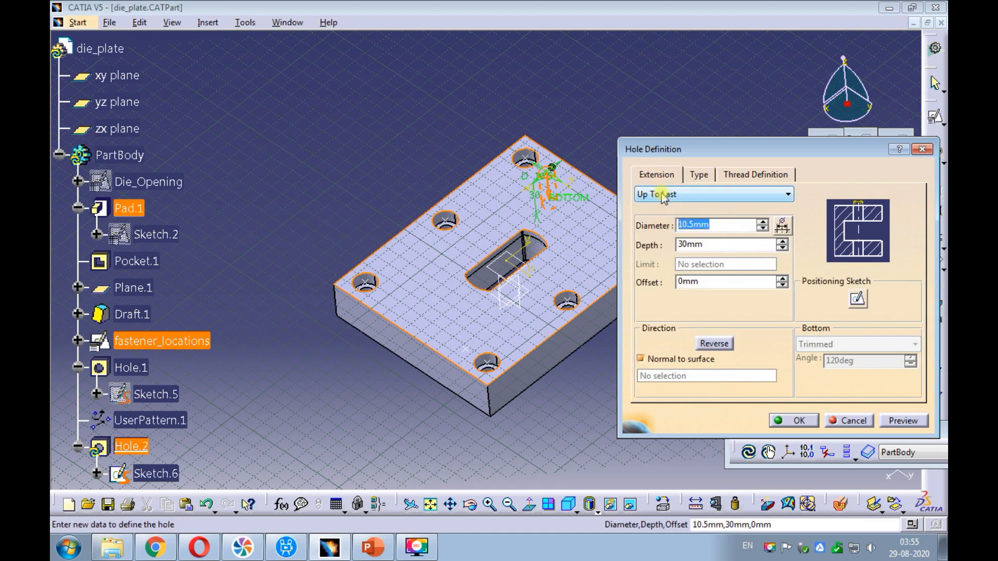
pyautogui.write('10')
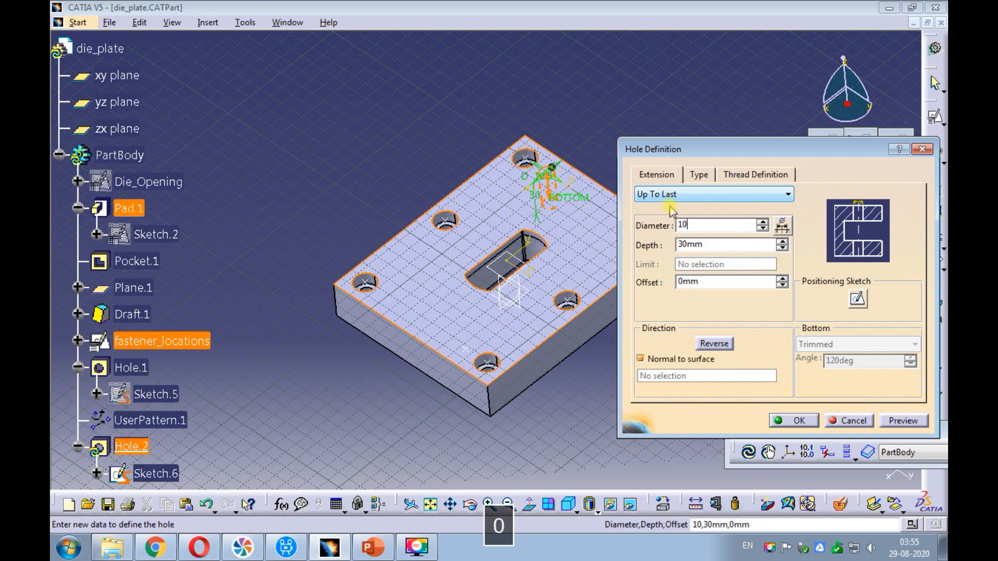
pyautogui.click(901, 422)
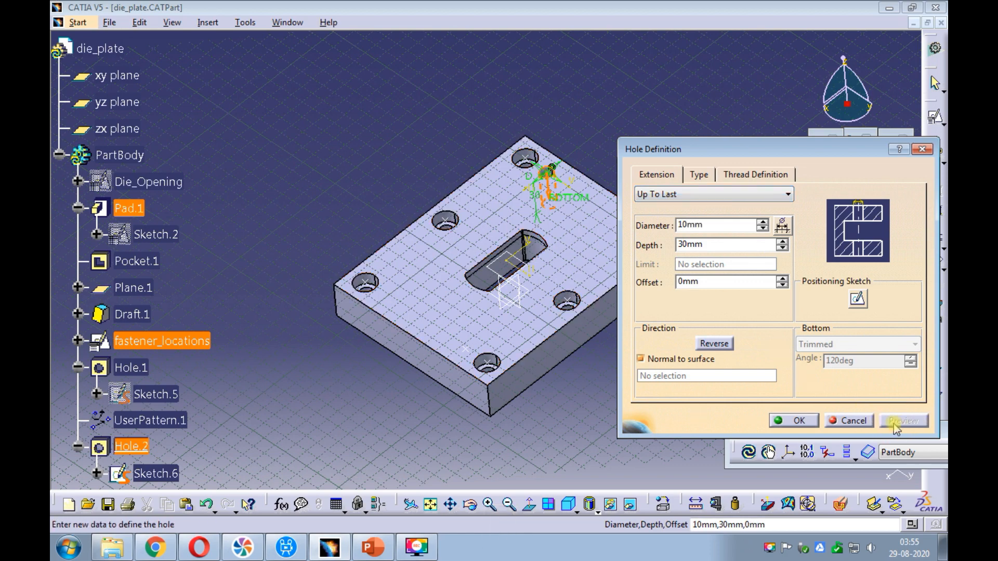
pyautogui.click(801, 421)
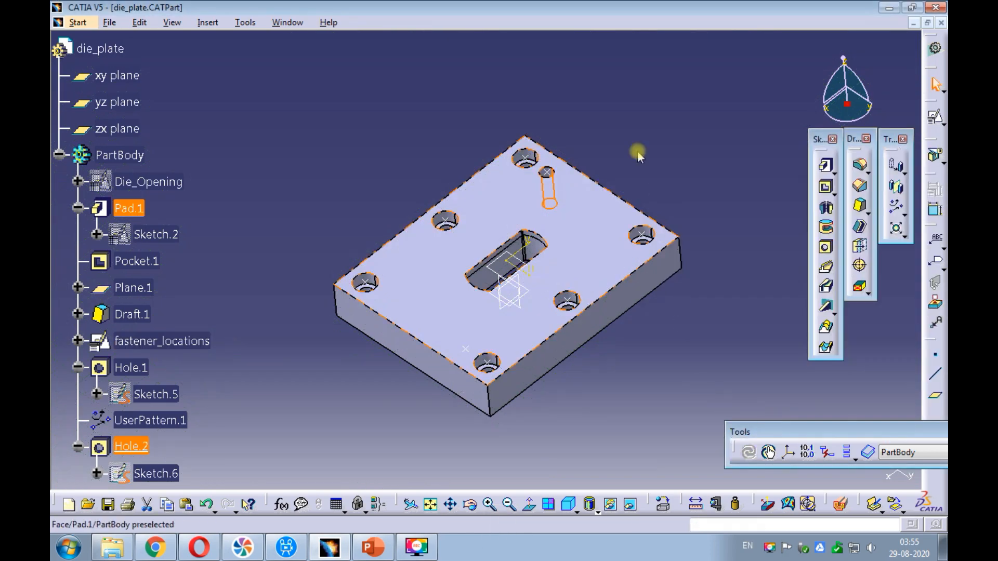
# Step: Pattern the 10 mm through hole on the fastener_locations points, excluding the six counterbored hole positions so only the two inner points remain
pyautogui.moveTo(581, 138)
pyautogui.mouseDown(button='middle')
pyautogui.moveTo(584, 319)
pyautogui.moveTo(581, 140)
pyautogui.mouseUp(button='middle')
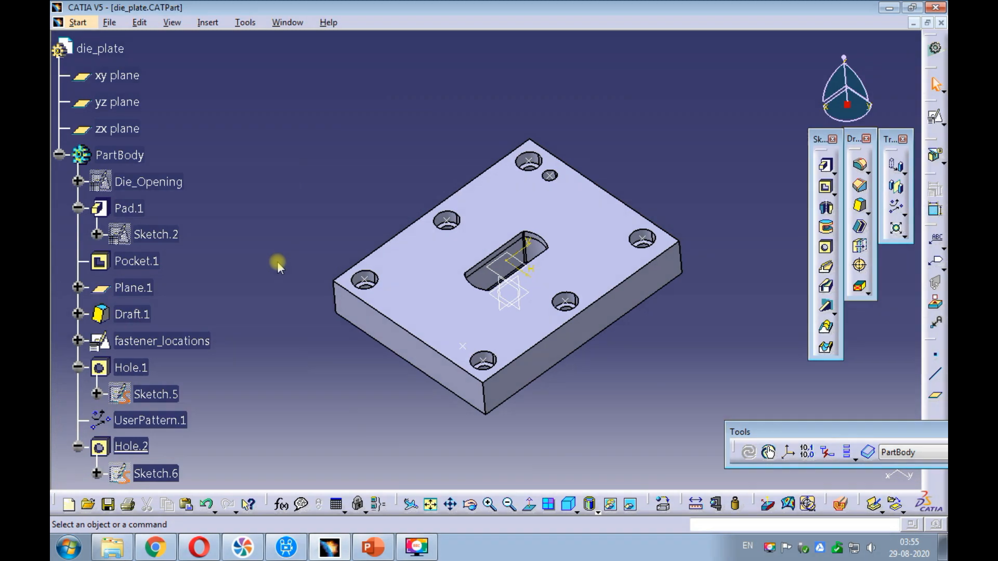
pyautogui.click(150, 451)
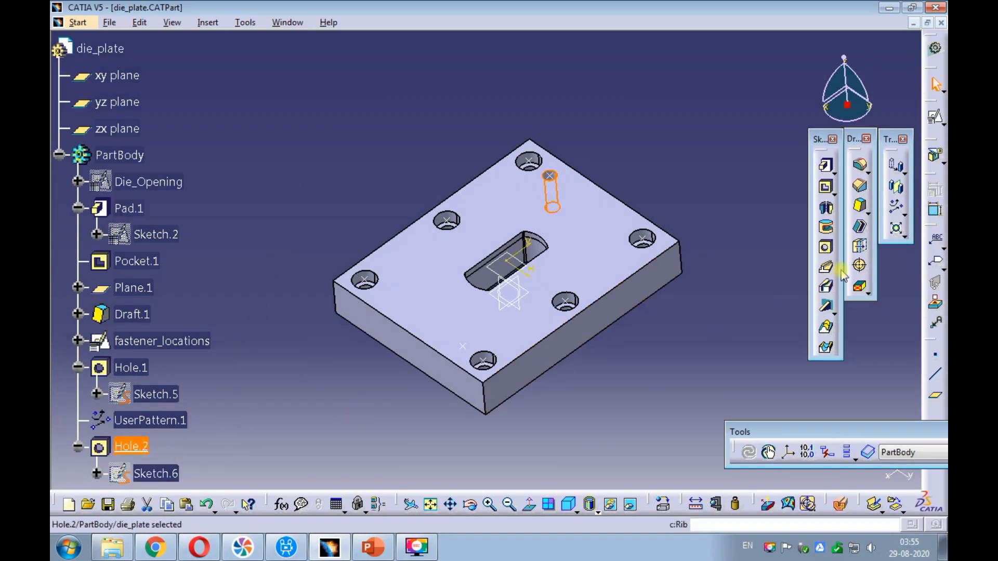
pyautogui.click(897, 210)
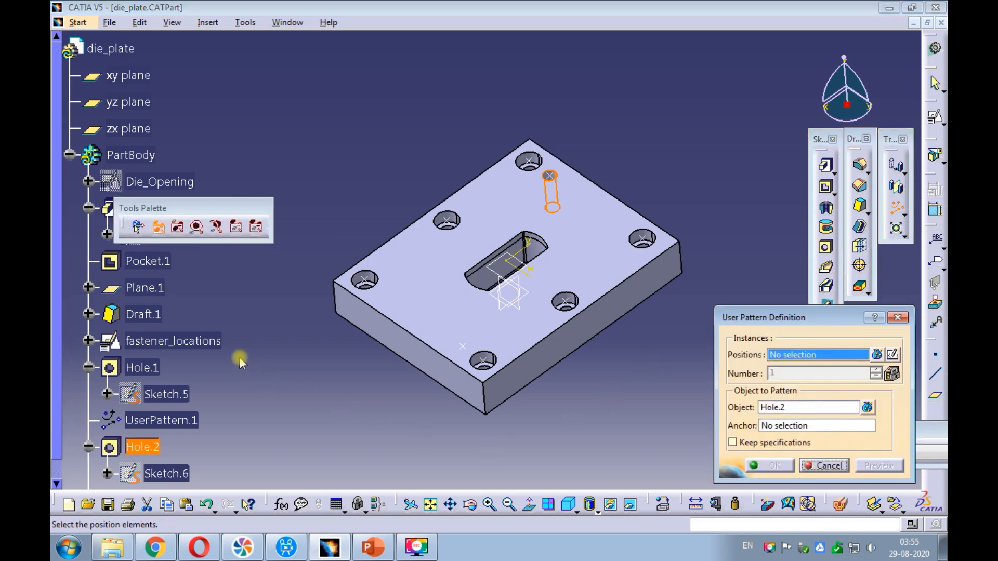
pyautogui.click(214, 346)
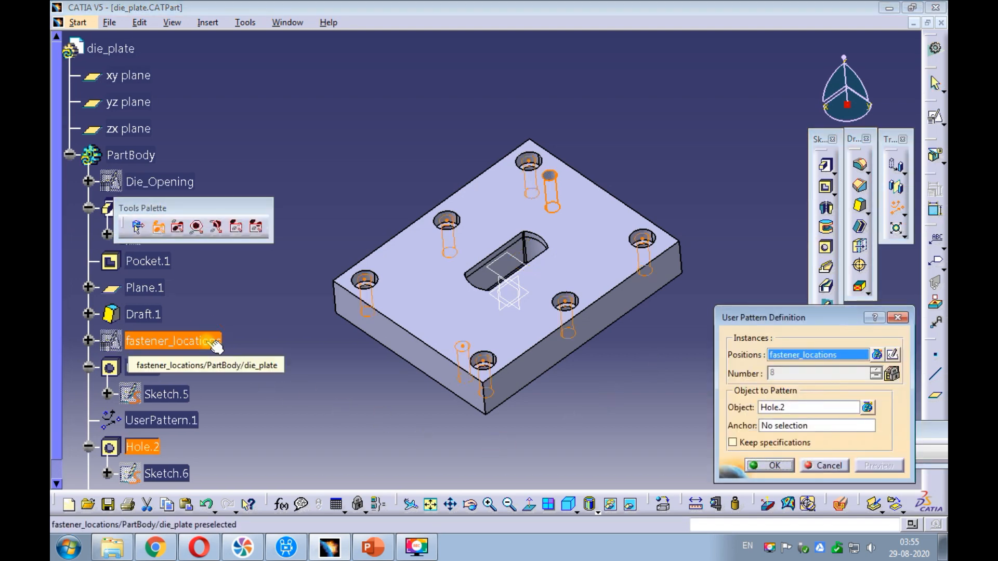
pyautogui.moveTo(336, 343); pyautogui.dragTo(367, 367, button='middle')
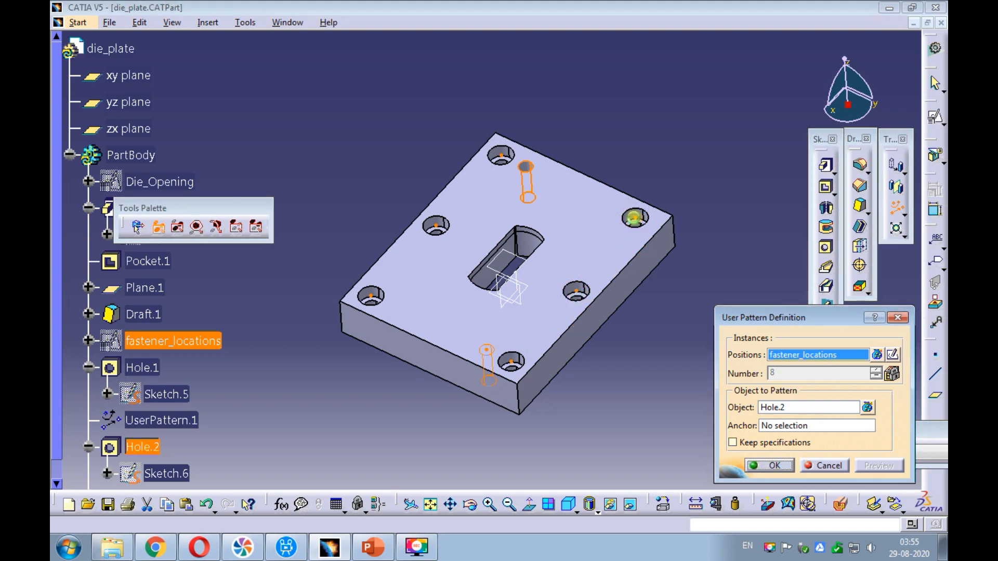
pyautogui.moveTo(574, 161); pyautogui.dragTo(582, 221, button='middle')
pyautogui.click(762, 466)
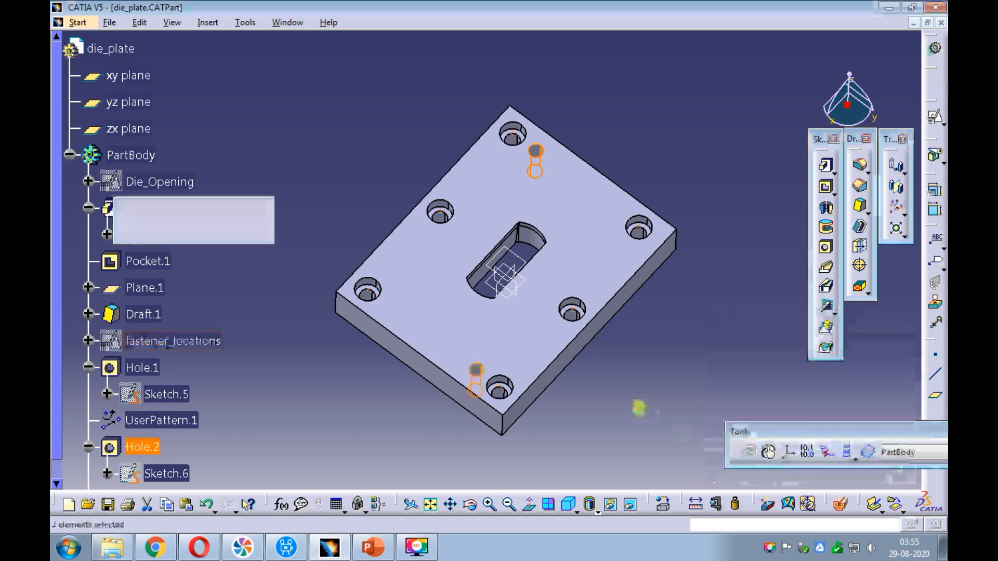
pyautogui.moveTo(632, 397); pyautogui.dragTo(646, 333, button='middle')
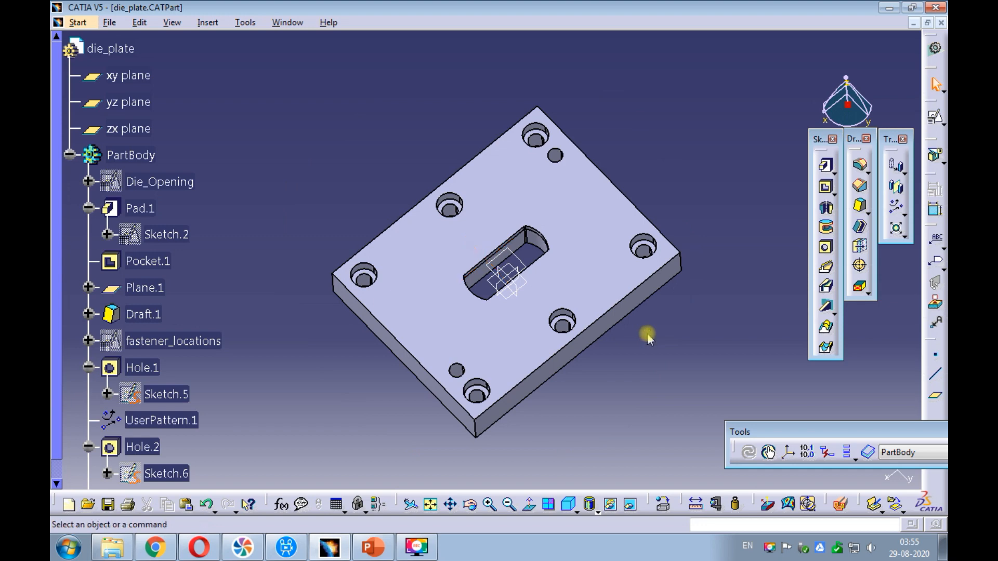
pyautogui.moveTo(411, 428); pyautogui.dragTo(553, 276, button='middle')
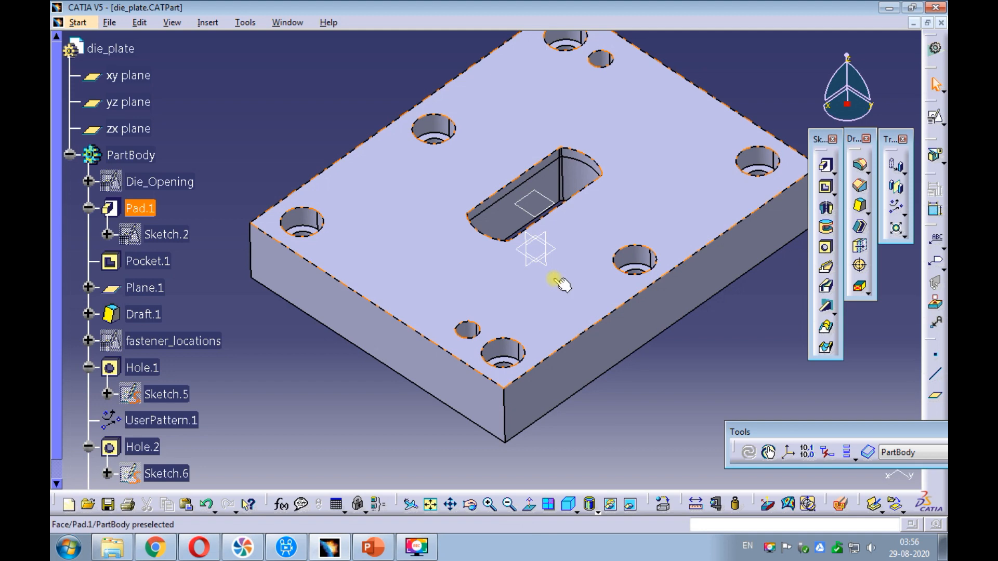
# Step: Show the hidden fastener_locations sketch in the model
pyautogui.rightClick(217, 341)
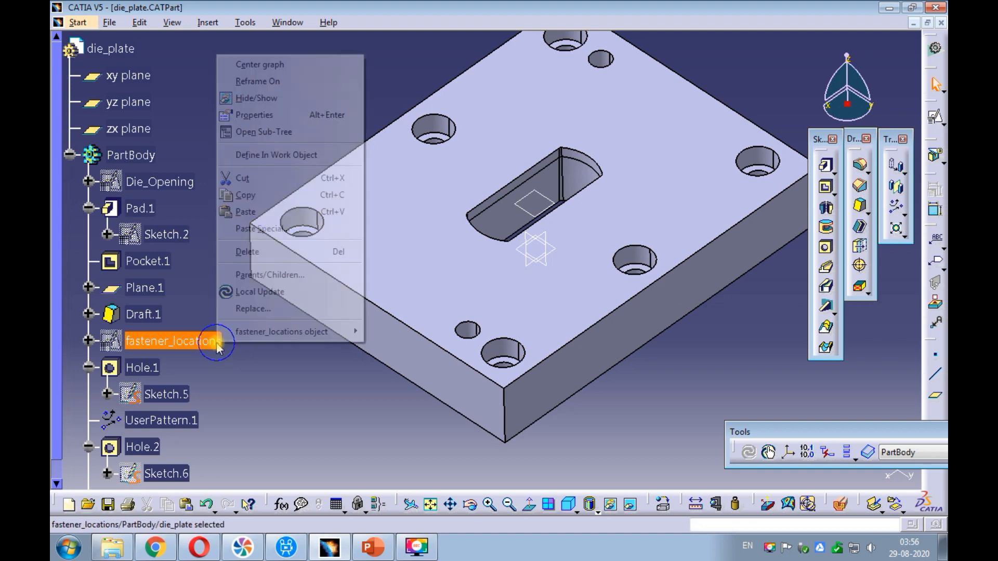
pyautogui.click(259, 104)
pyautogui.moveTo(285, 116)
pyautogui.mouseDown(button='middle')
pyautogui.moveTo(311, 143)
pyautogui.moveTo(321, 137)
pyautogui.mouseUp(button='middle')
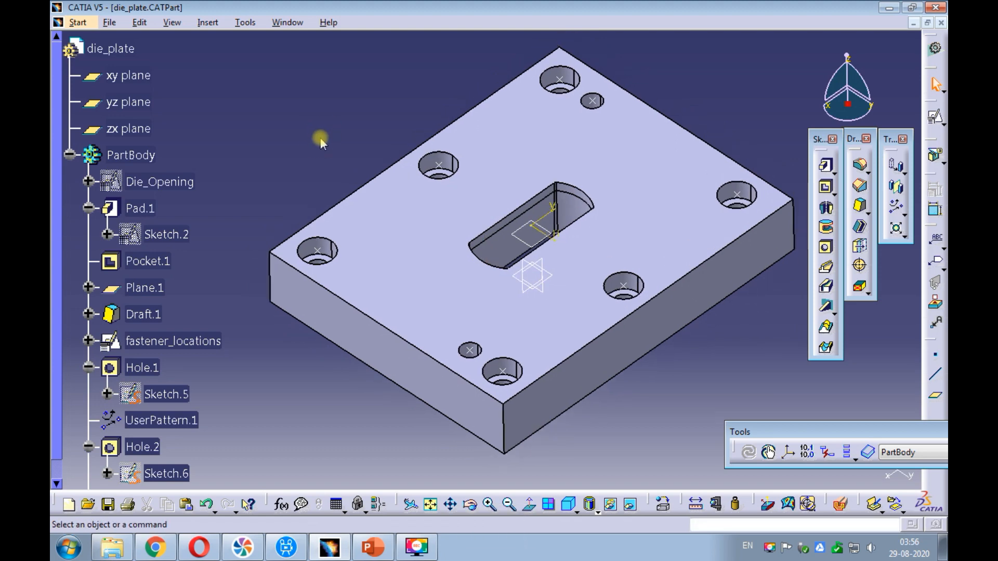
# Step: Start a hole on the top face at the point of the rear inner 10 mm hole, with a Blind extension
pyautogui.click(591, 100)
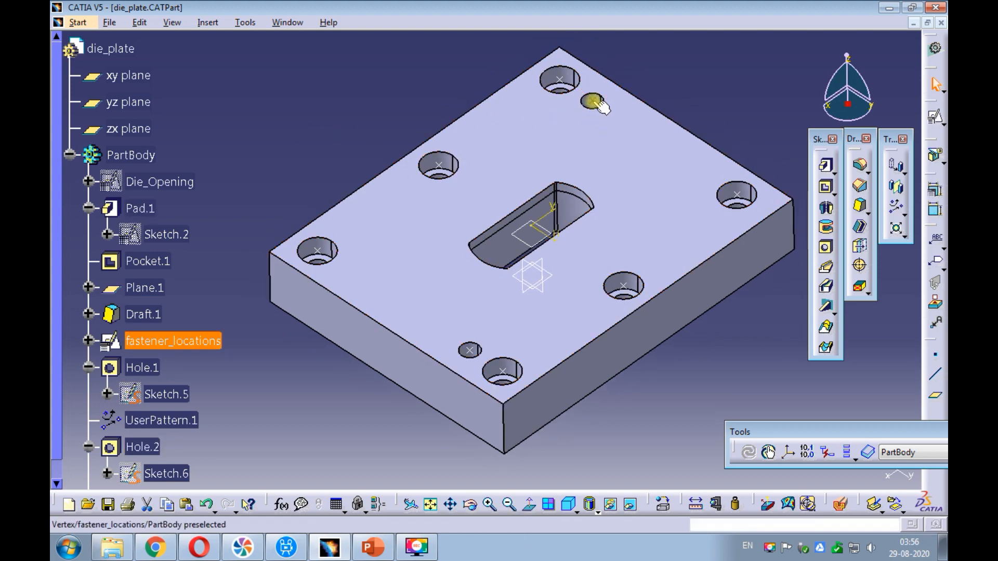
pyautogui.keyDown('ctrl'); pyautogui.click(552, 143); pyautogui.keyUp('ctrl')
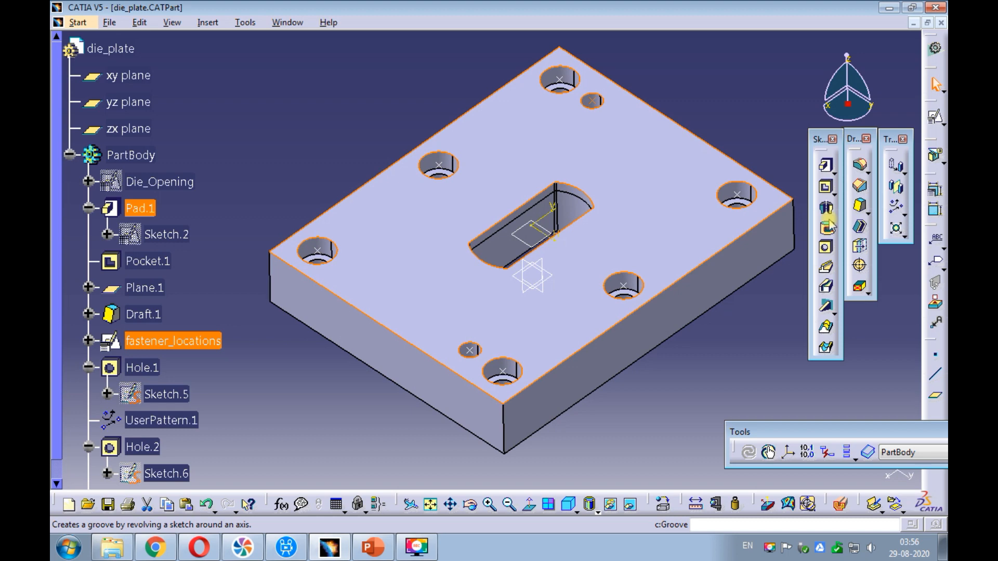
pyautogui.click(825, 247)
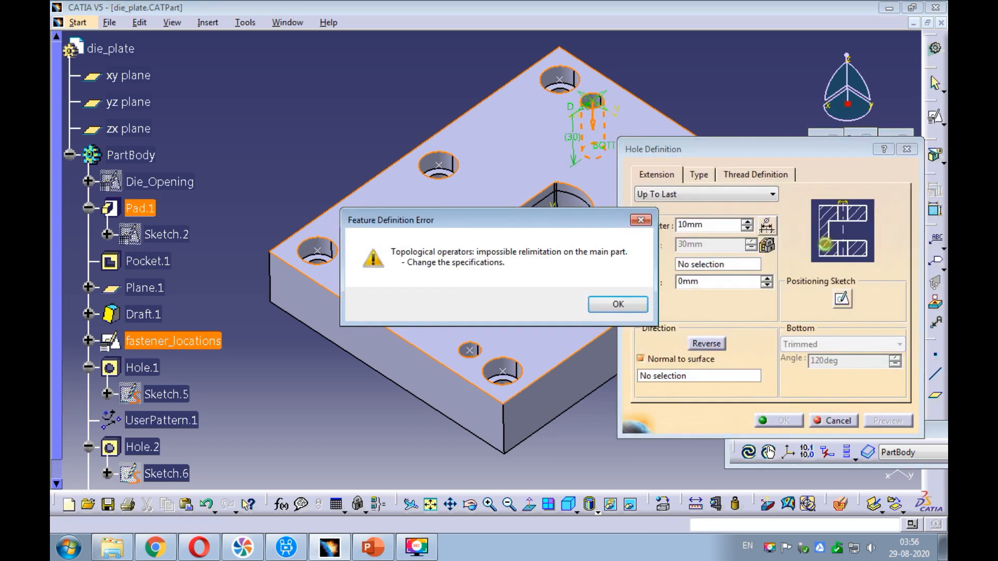
pyautogui.click(619, 305)
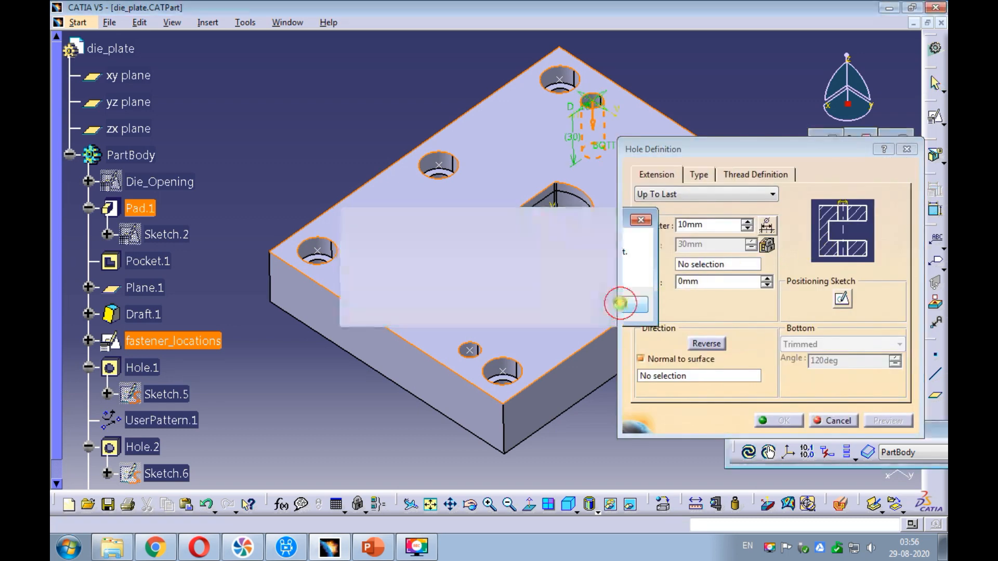
pyautogui.click(668, 194)
pyautogui.click(661, 207)
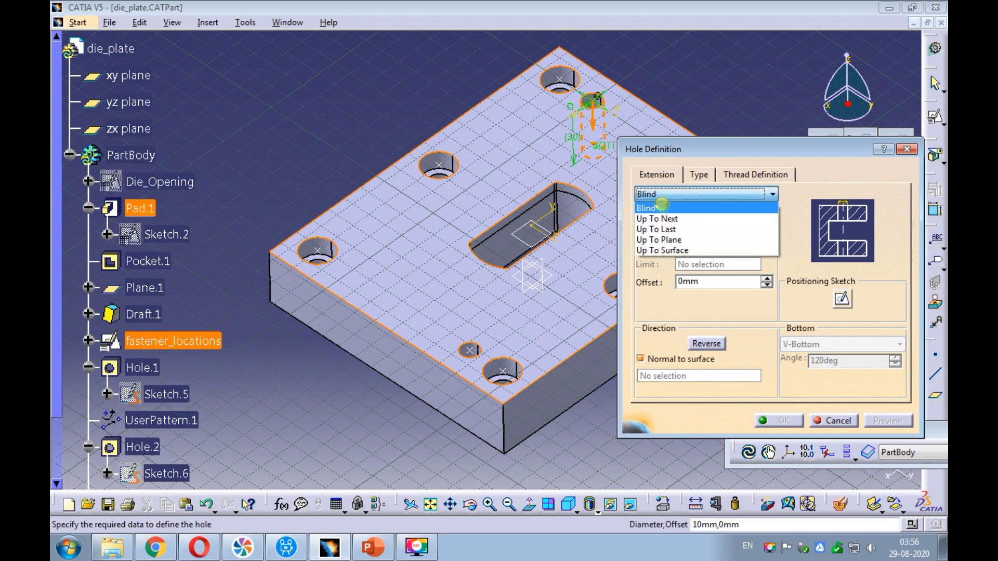
pyautogui.click(661, 208)
pyautogui.click(623, 303)
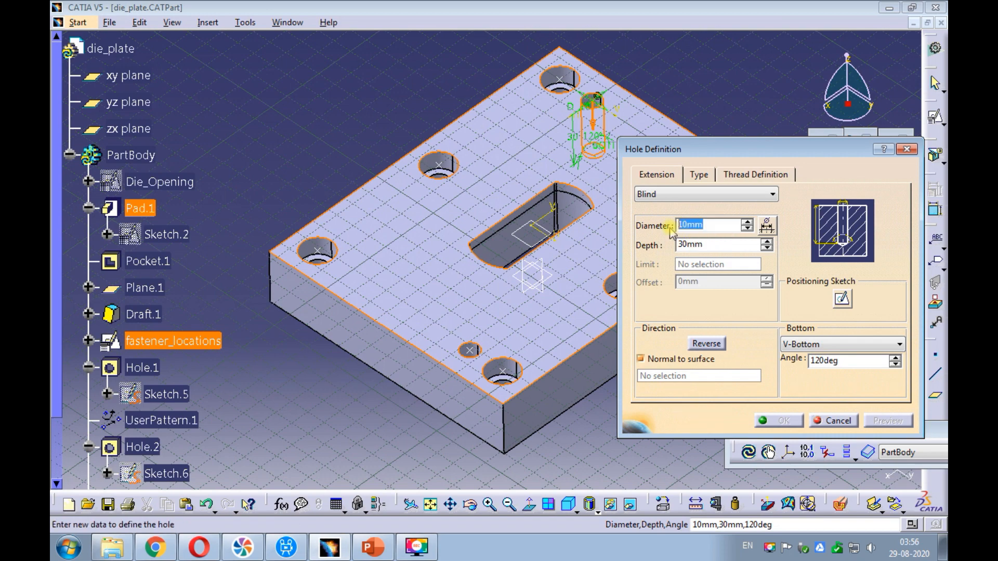
# Step: Set the blind hole's diameter to 11 mm and its depth to 15 mm, and create it
pyautogui.write('11')
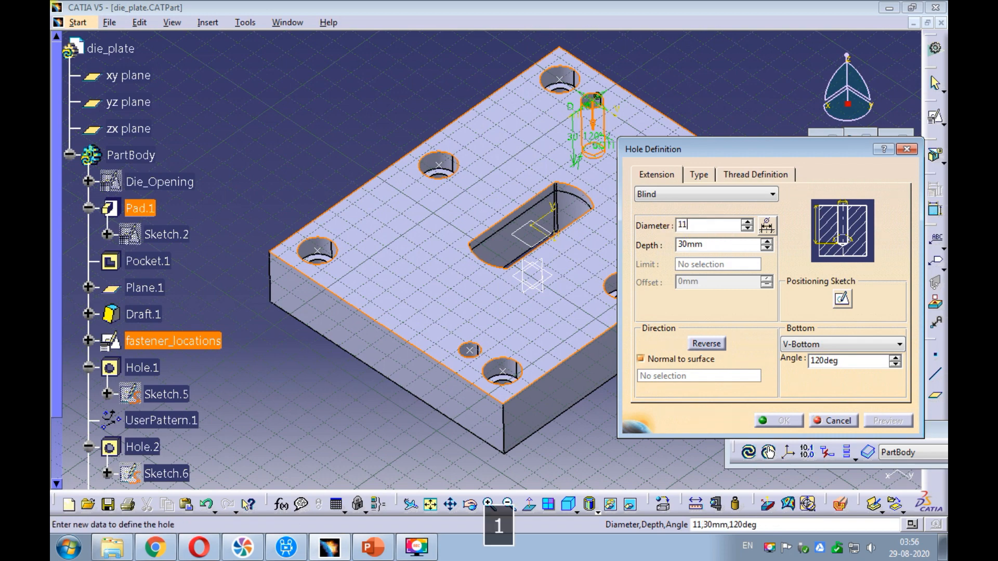
pyautogui.press('Tab')
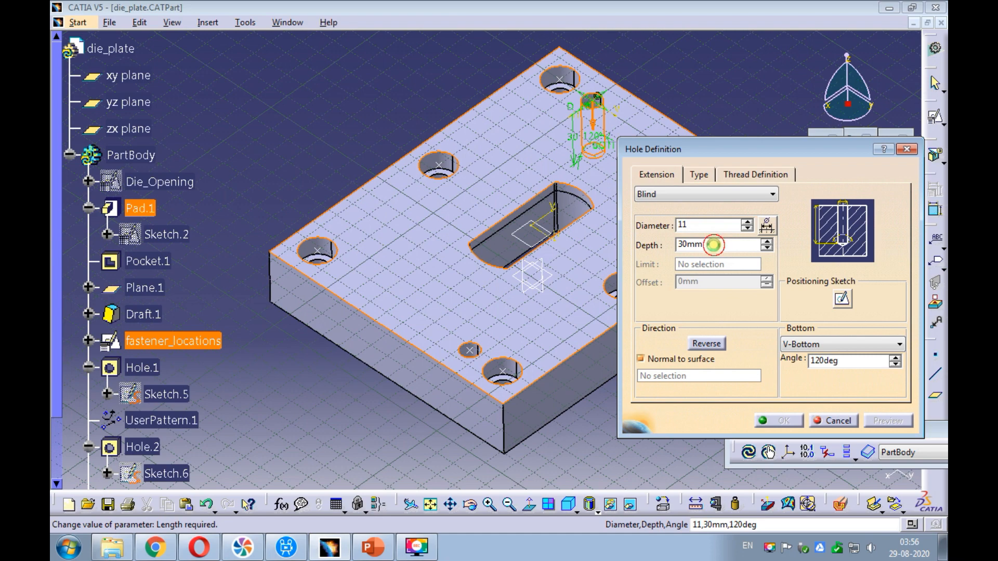
pyautogui.write('15')
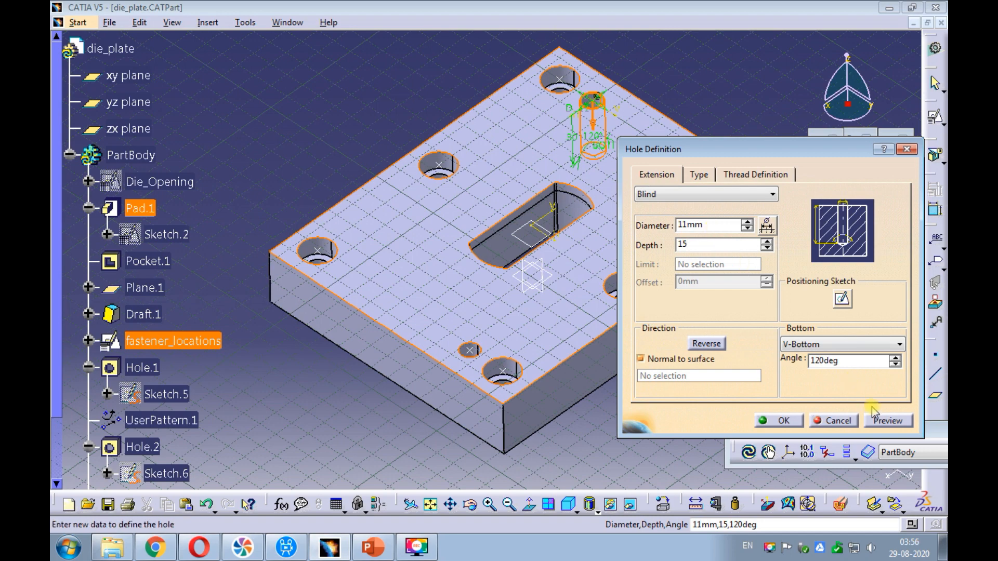
pyautogui.click(877, 422)
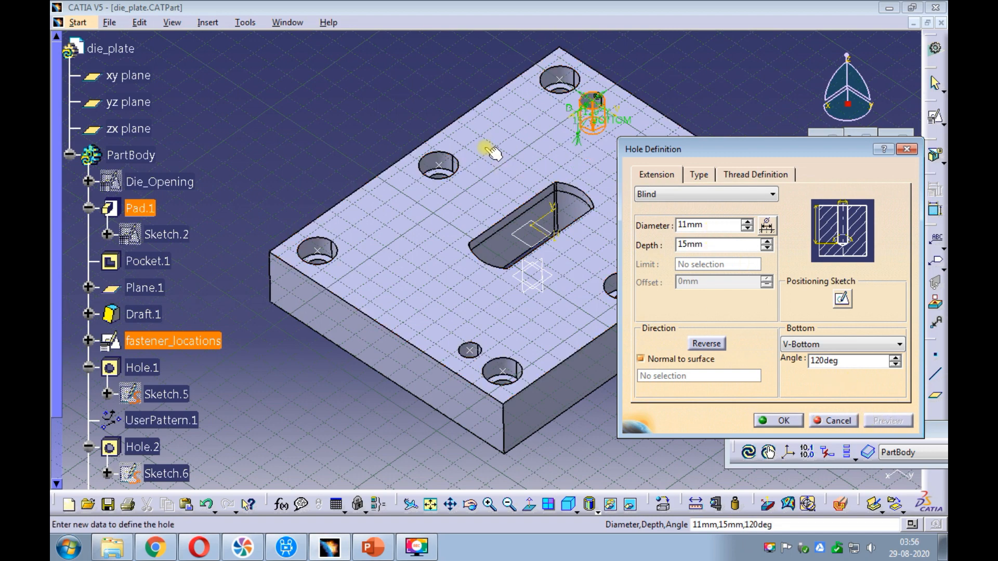
pyautogui.keyDown('ctrl'); pyautogui.moveTo(493, 152); pyautogui.dragTo(407, 242, button='middle'); pyautogui.keyUp('ctrl')
pyautogui.keyDown('ctrl'); pyautogui.moveTo(395, 290); pyautogui.dragTo(410, 212, button='middle'); pyautogui.keyUp('ctrl')
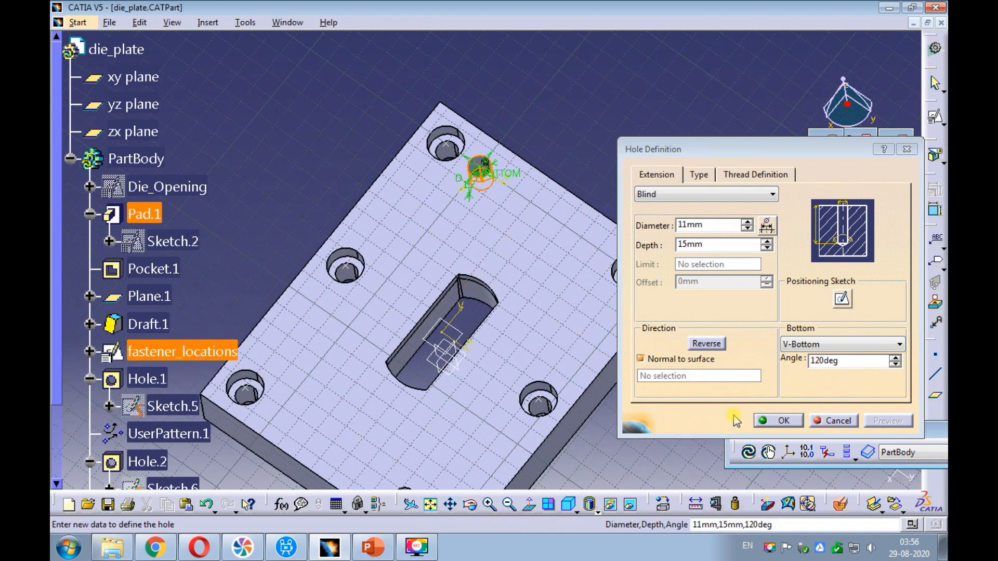
pyautogui.click(784, 421)
# Step: Set up a user pattern of the 11 mm blind hole using the fastener_locations sketch points as positions
pyautogui.keyDown('ctrl'); pyautogui.moveTo(606, 156); pyautogui.dragTo(504, 156, button='middle'); pyautogui.keyUp('ctrl')
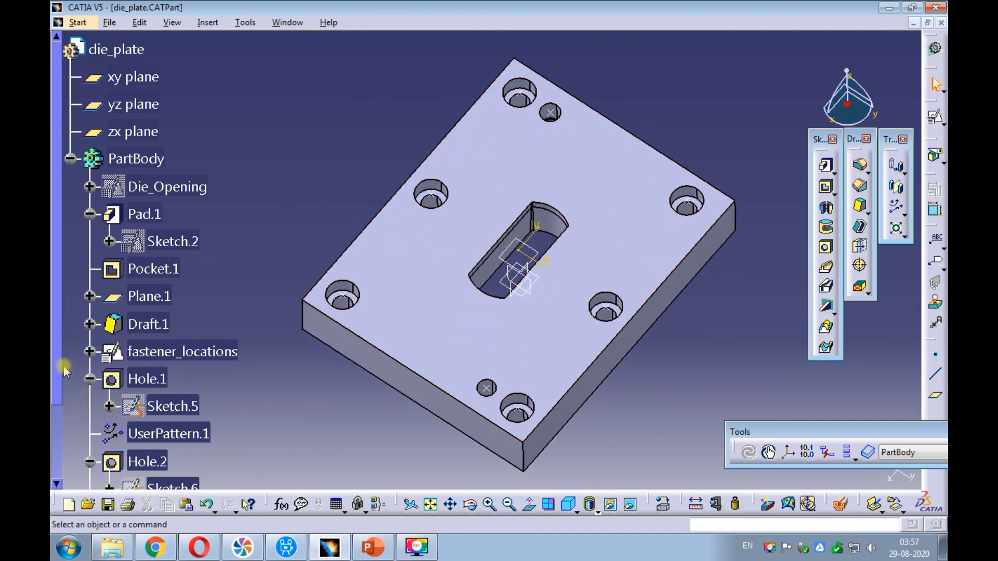
pyautogui.moveTo(58, 358); pyautogui.dragTo(56, 461)
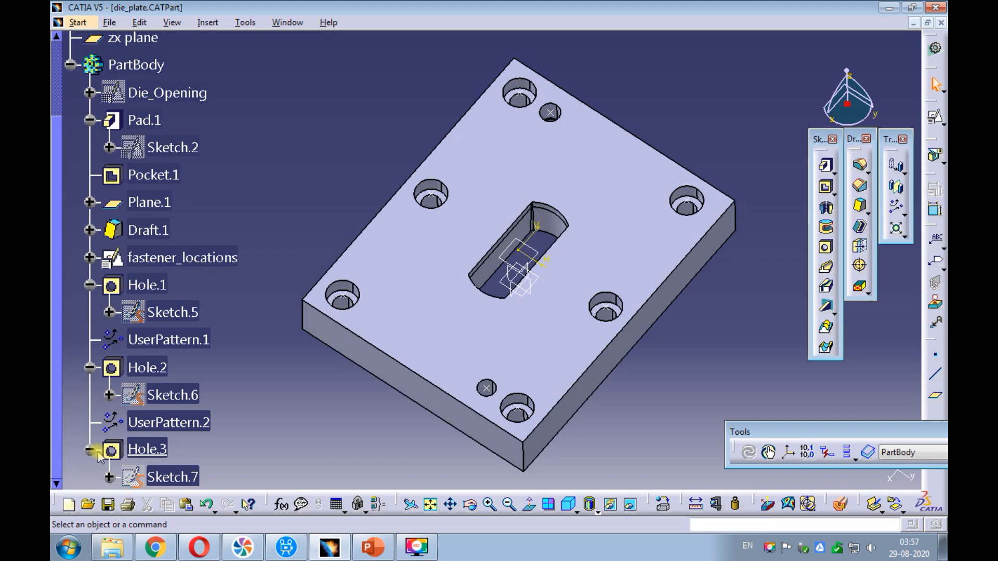
pyautogui.click(139, 450)
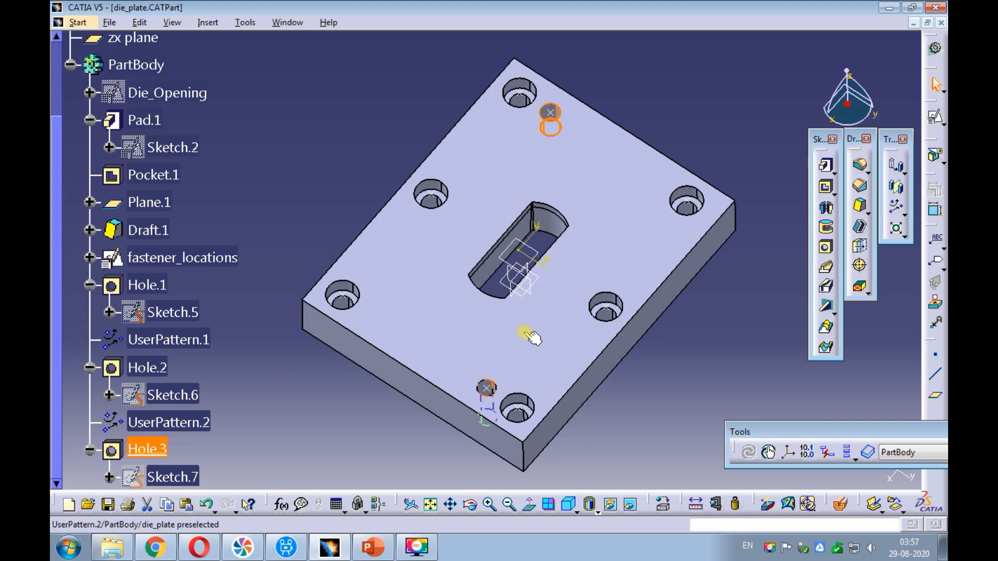
pyautogui.click(896, 212)
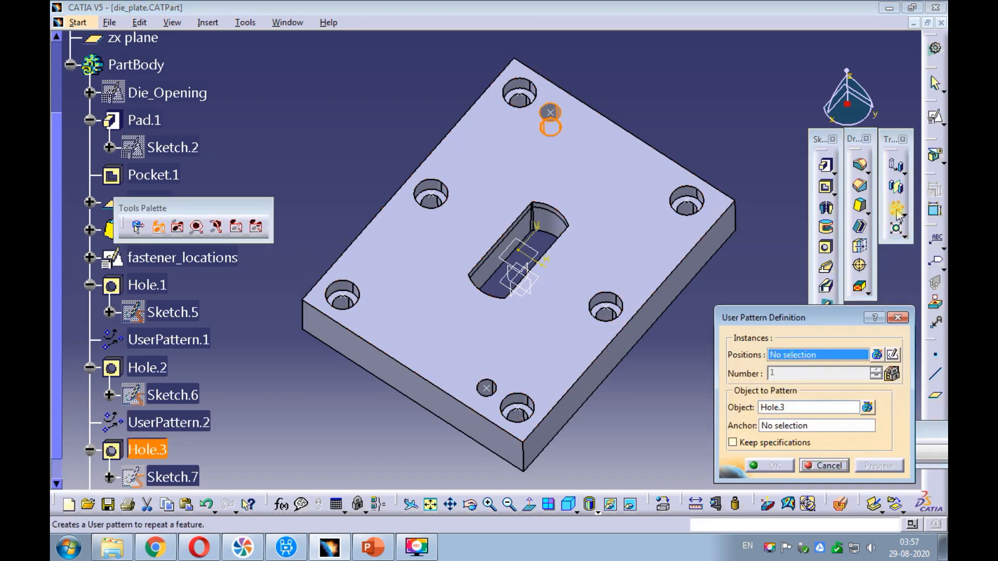
pyautogui.click(227, 260)
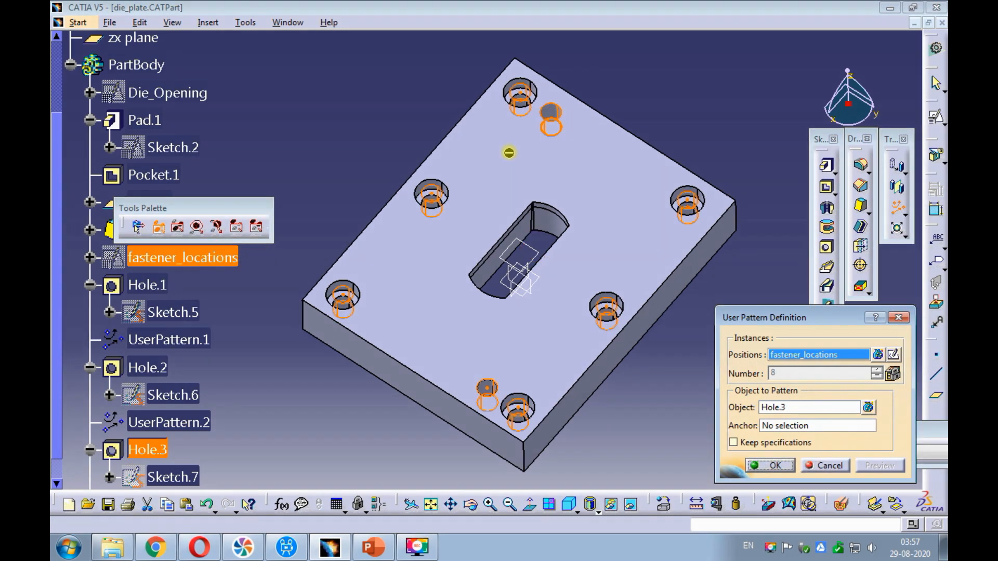
# Step: Exclude the six instances at the counterbored holes and create the user pattern of the blind hole
pyautogui.click(518, 96)
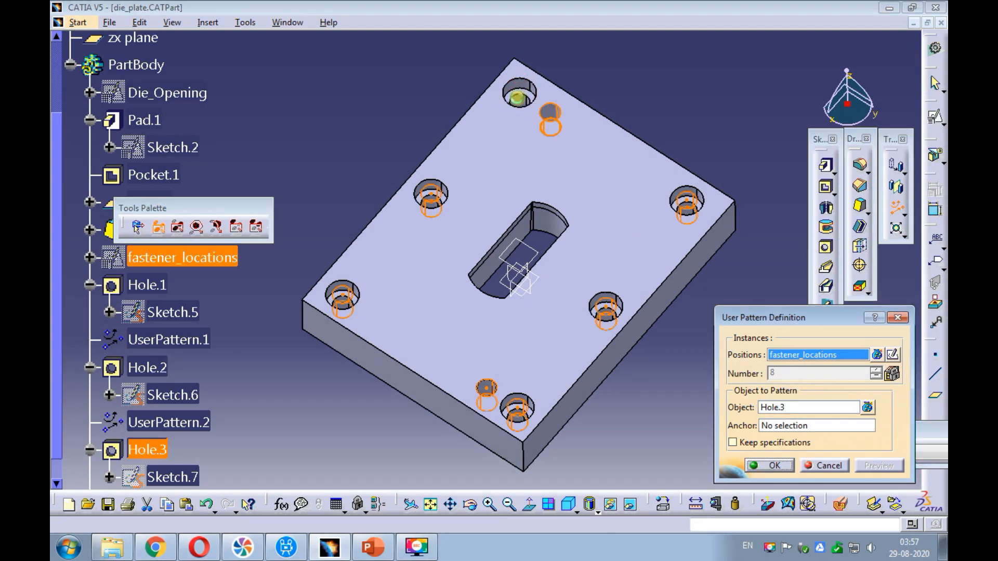
pyautogui.click(429, 197)
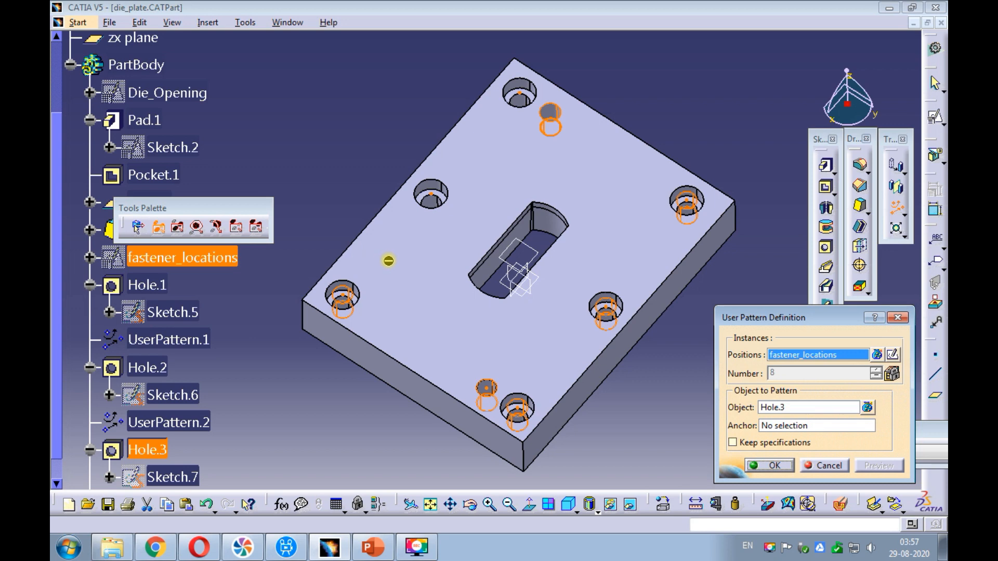
pyautogui.click(343, 300)
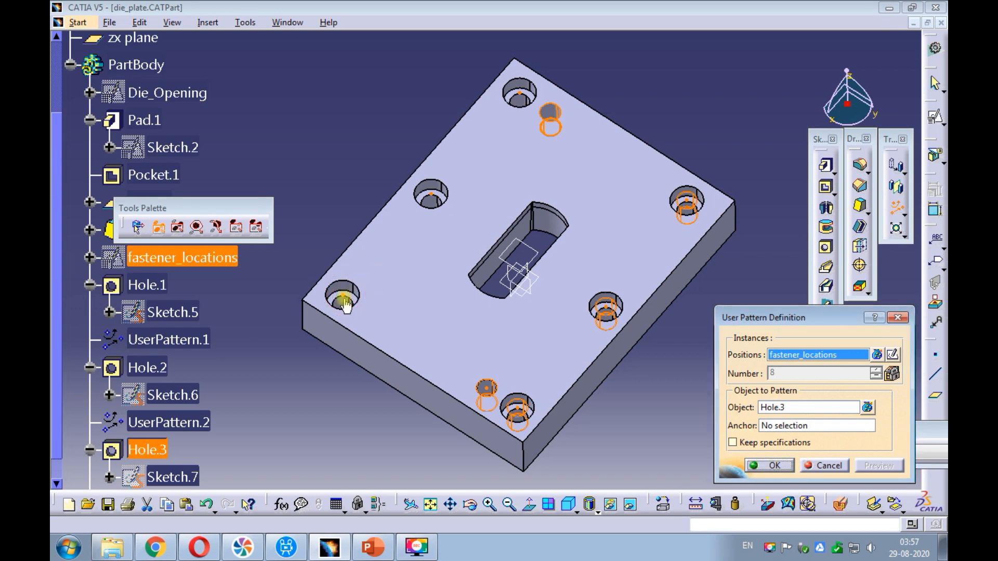
pyautogui.click(518, 413)
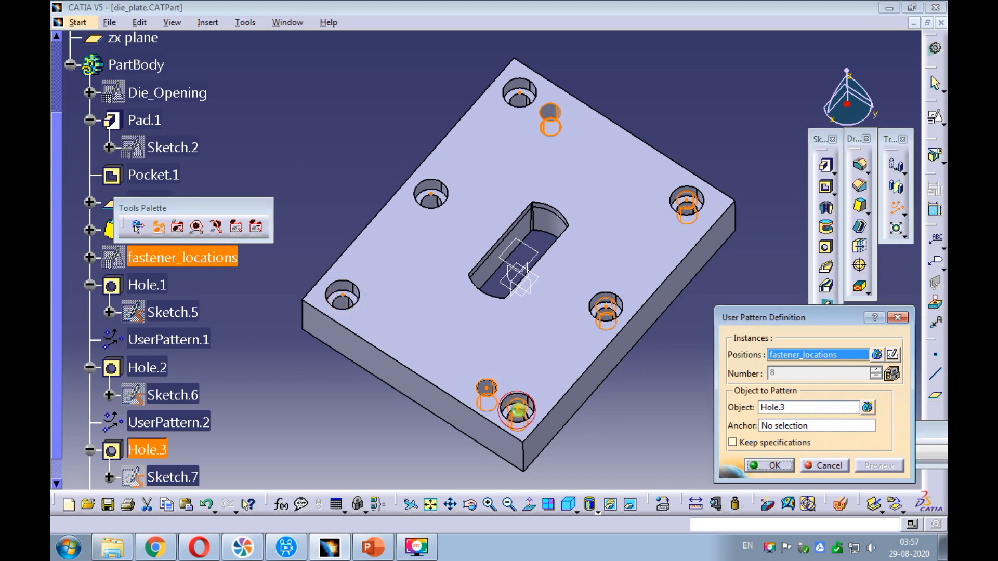
pyautogui.click(606, 313)
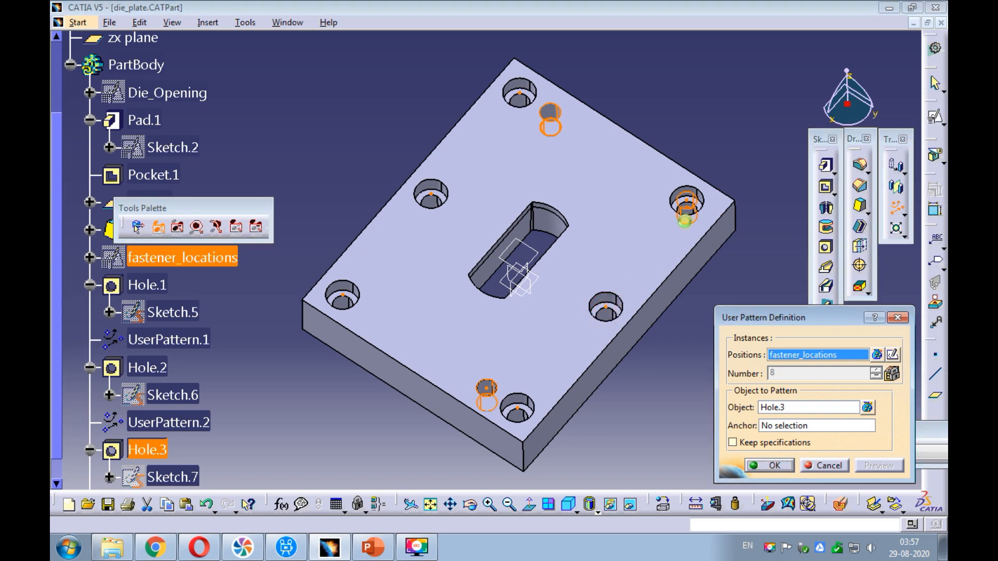
pyautogui.click(687, 208)
pyautogui.click(772, 466)
# Step: Fit the whole die plate in an isometric view and save the part
pyautogui.click(630, 414)
pyautogui.keyDown('ctrl'); pyautogui.moveTo(541, 231); pyautogui.dragTo(488, 322, button='middle'); pyautogui.keyUp('ctrl')
pyautogui.click(569, 500)
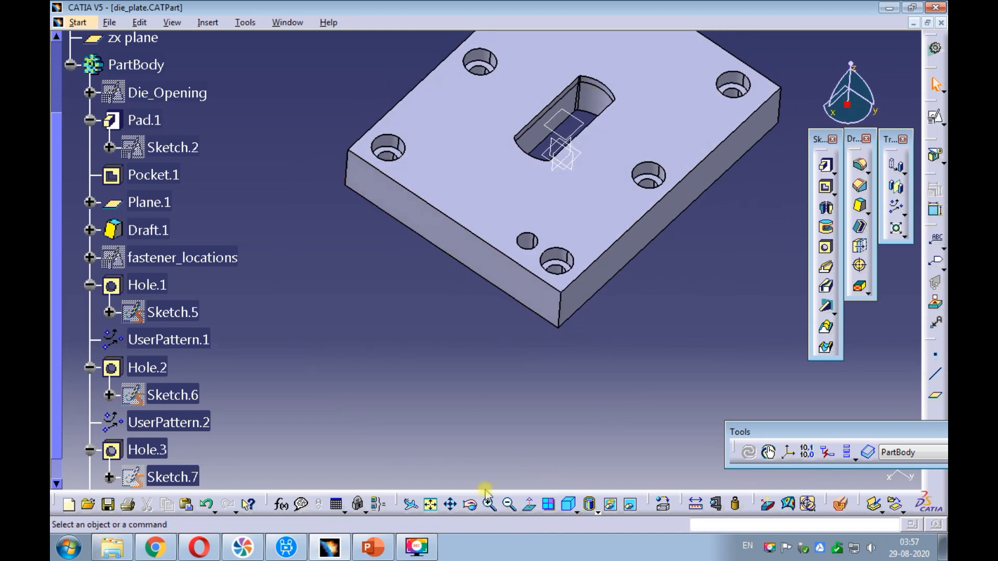
pyautogui.click(430, 504)
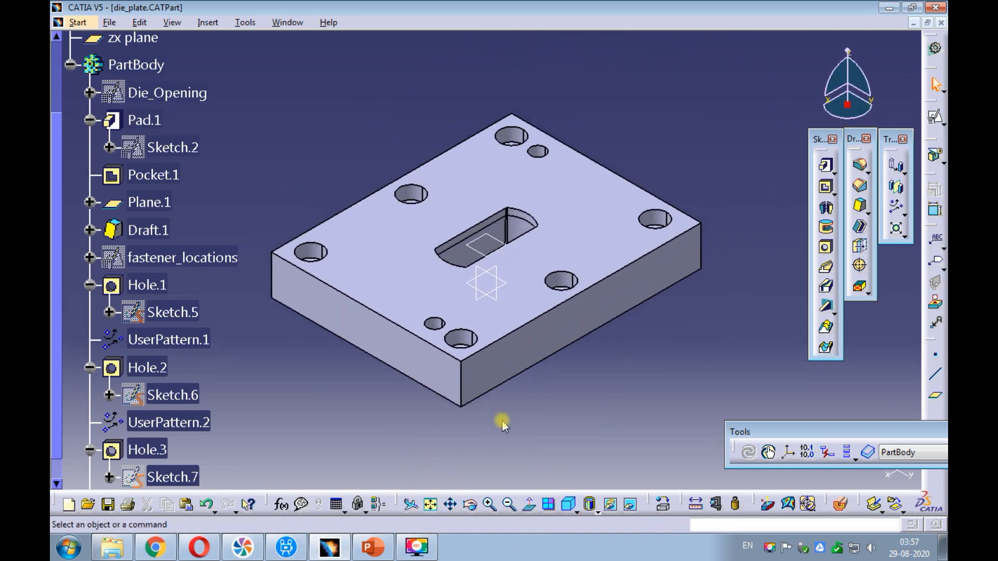
pyautogui.click(109, 23)
pyautogui.click(128, 113)
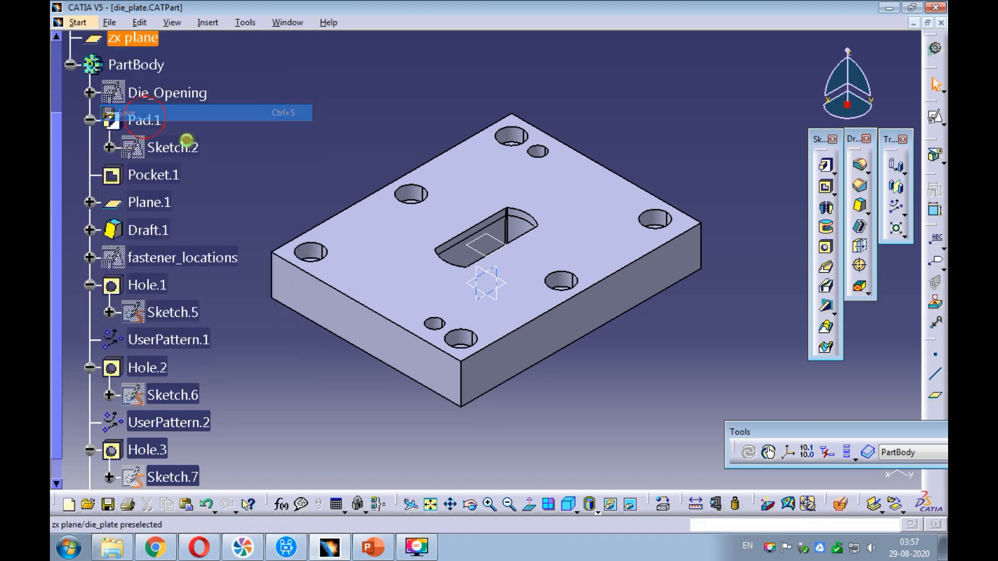